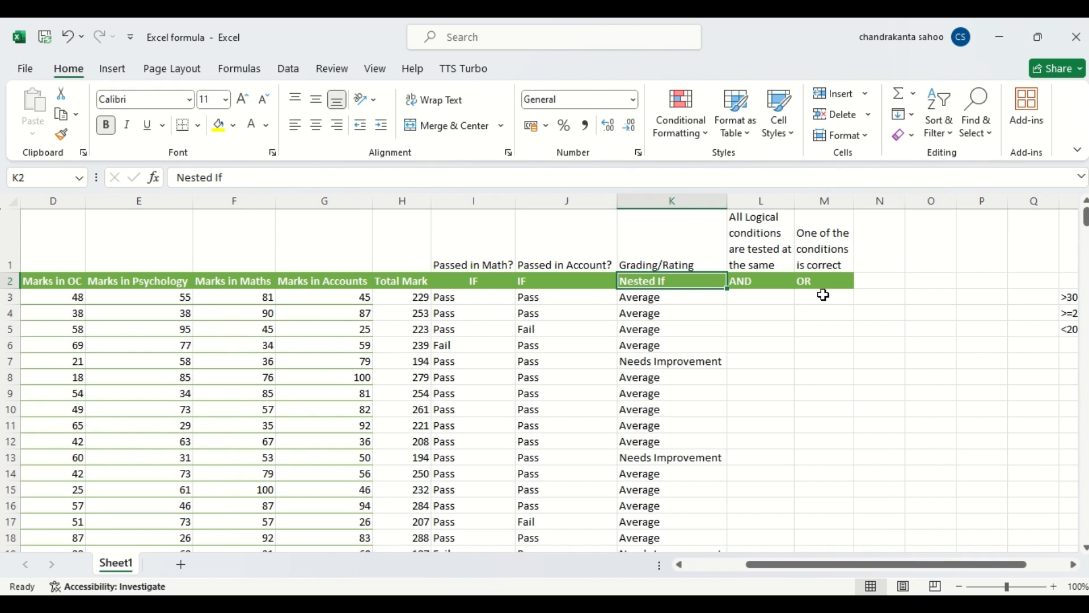
Begin a formula with the AND function in cell L3 under the AND heading
click(740, 295)
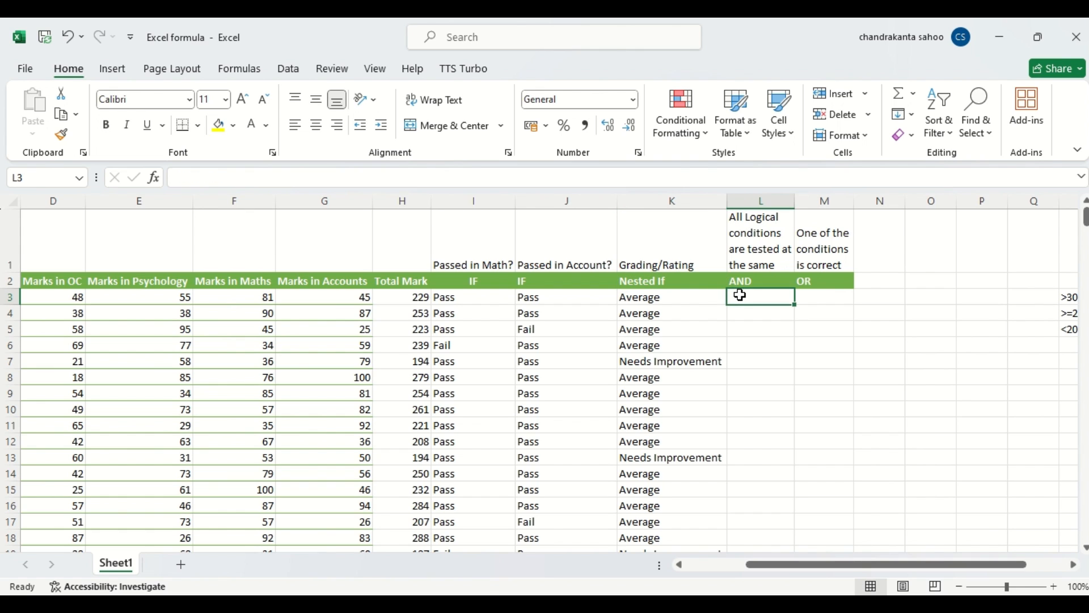
text(=)
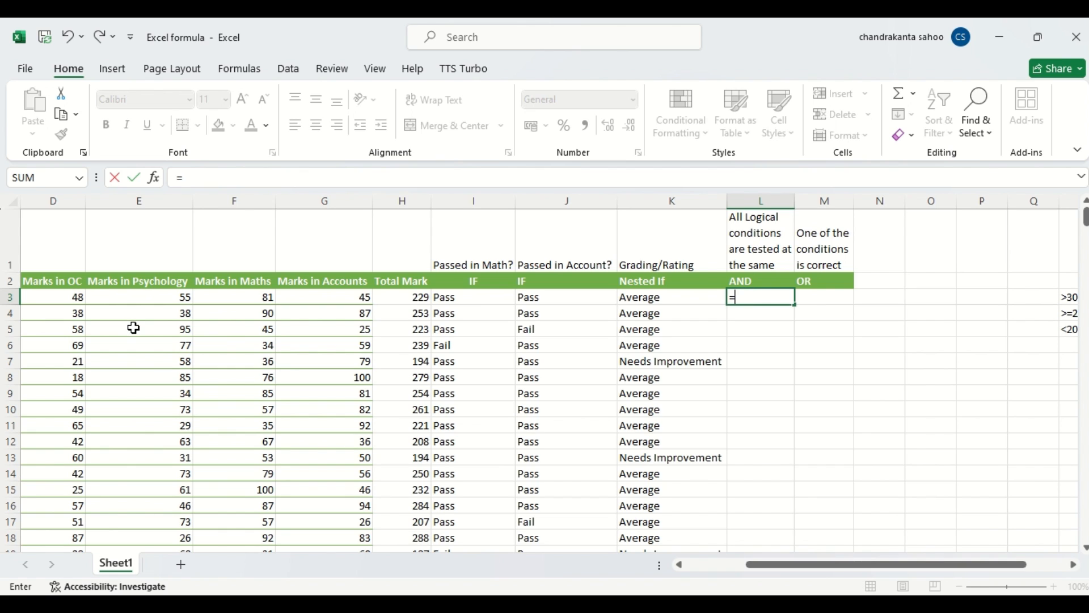
text(and)
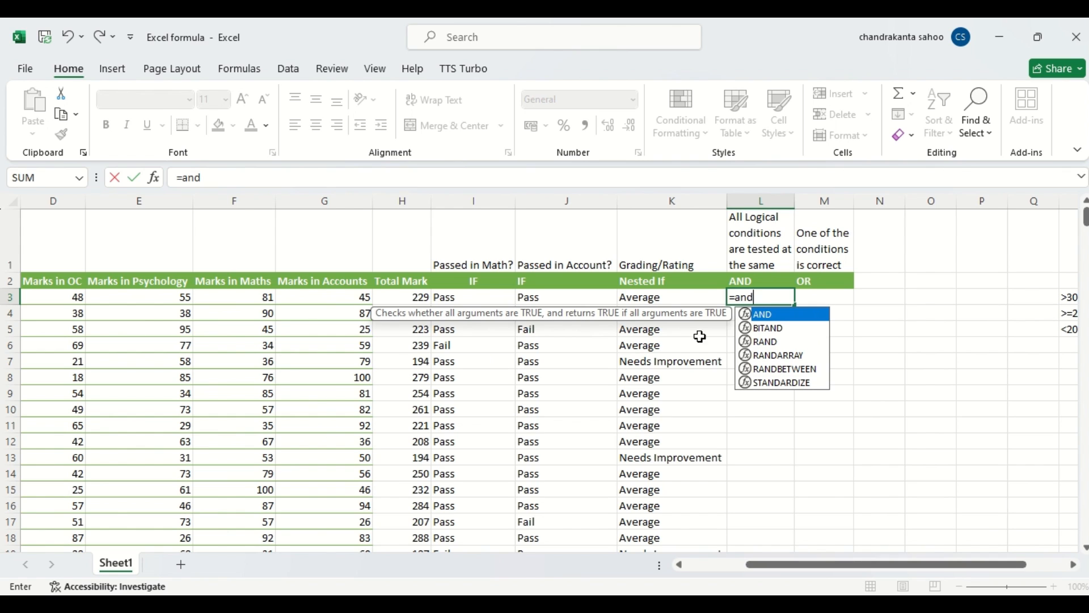
double_click(746, 317)
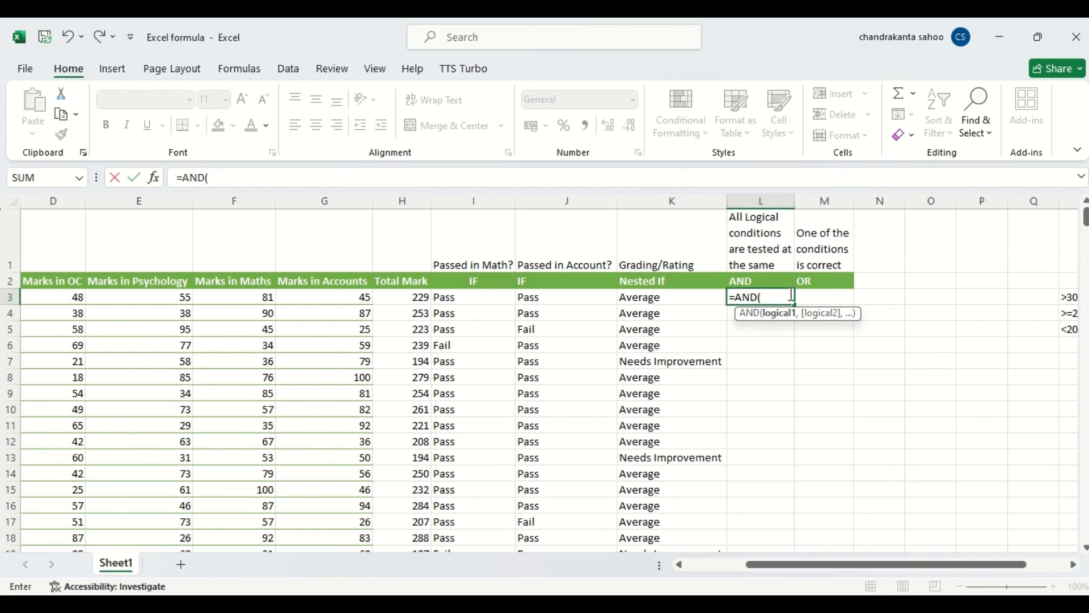
text(,)
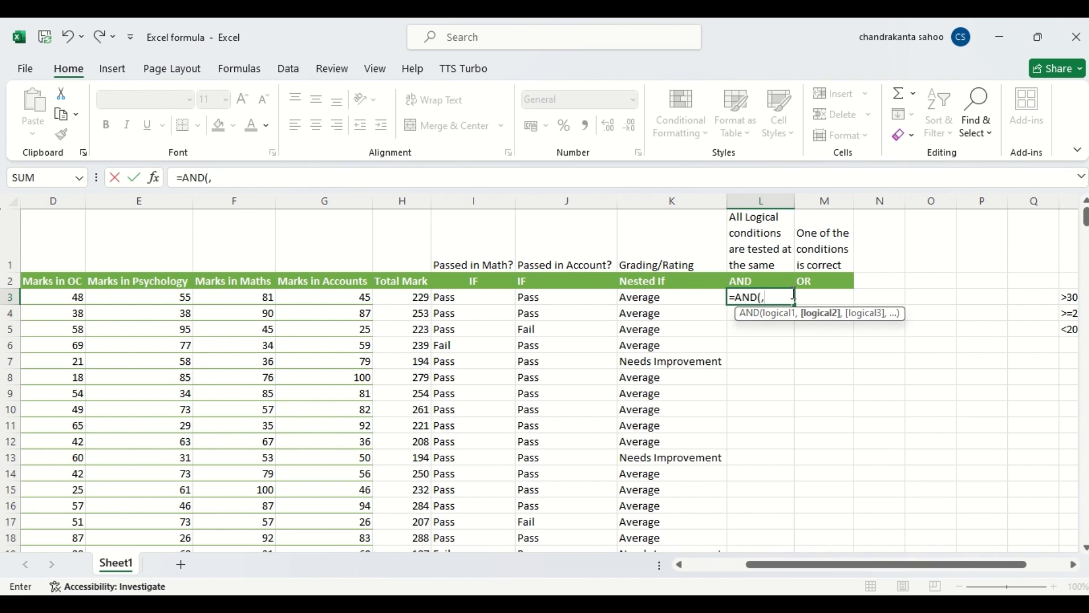
text(,)
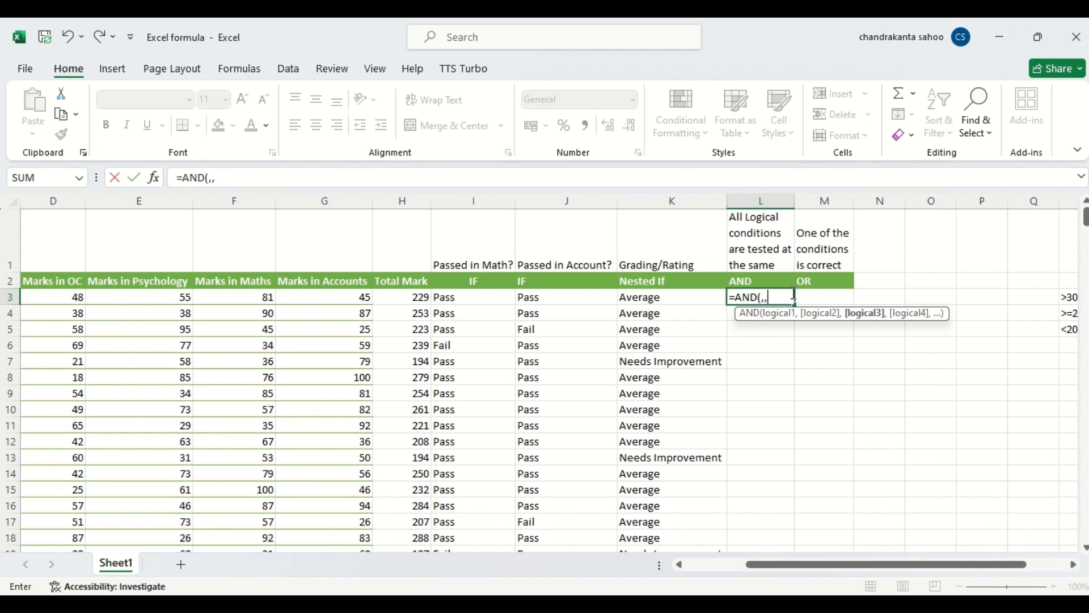
text(,)
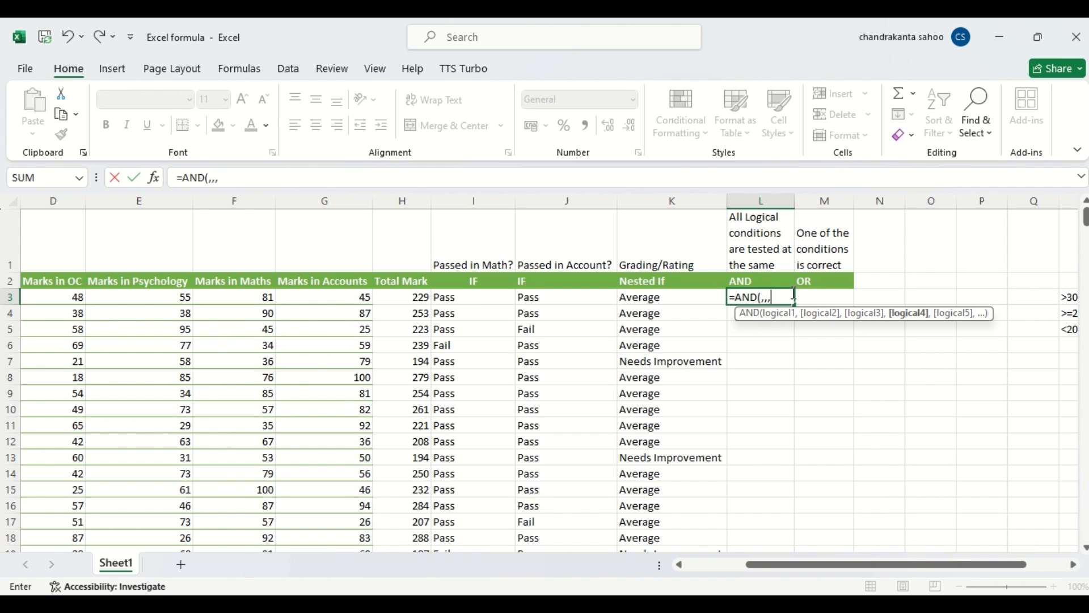
key(BackSpace)
key(BackSpace)
key(BackSpace)
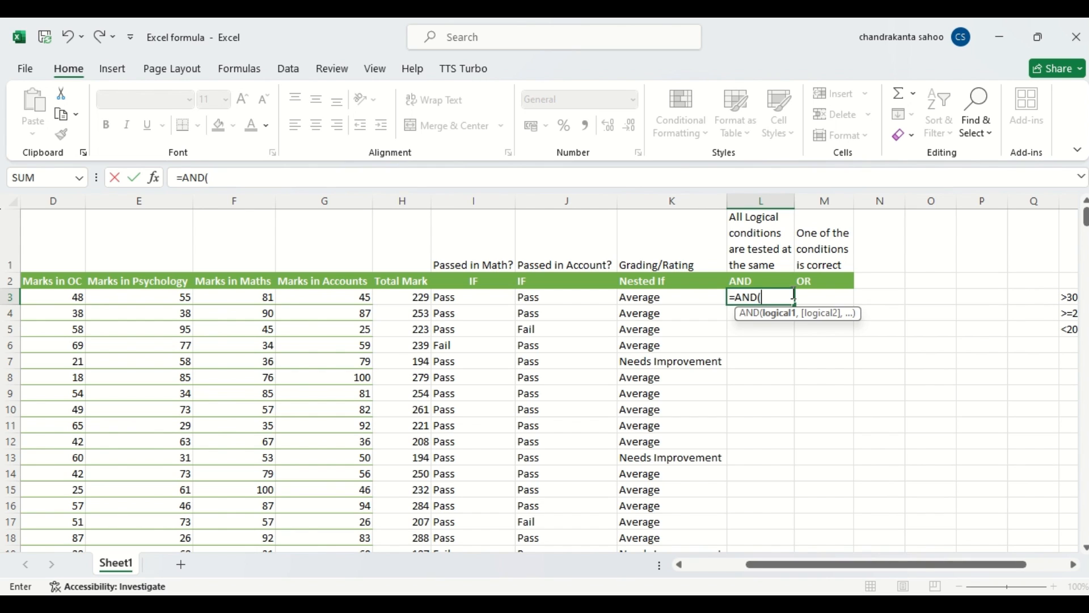
Add D3>=50 as the first condition of the AND formula, testing the Marks in OC
click(61, 296)
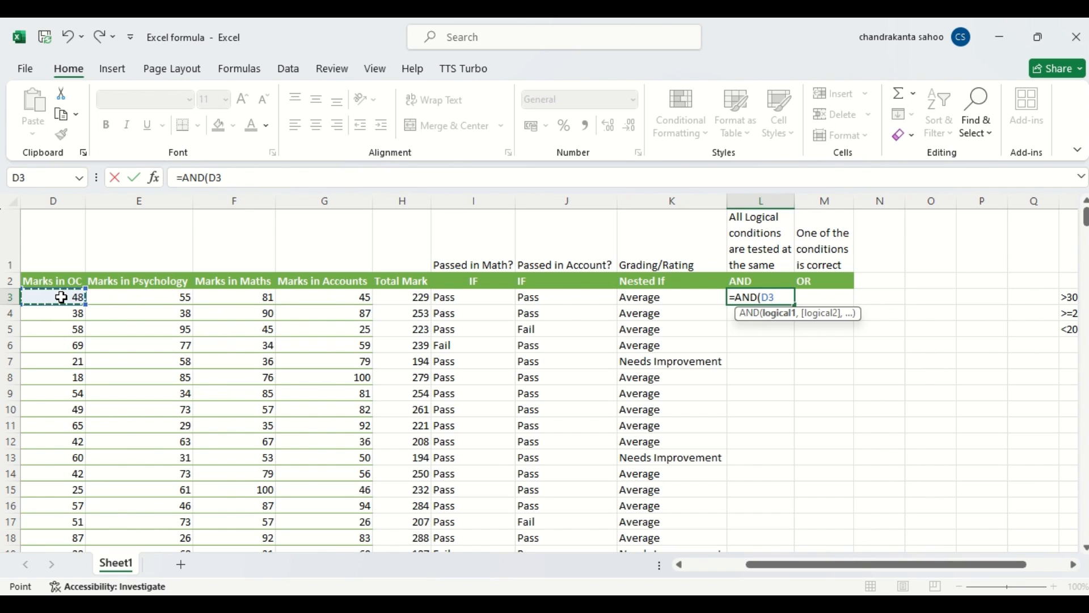
text(=)
key(BackSpace)
text(.)
key(BackSpace)
text(>=50)
text(,)
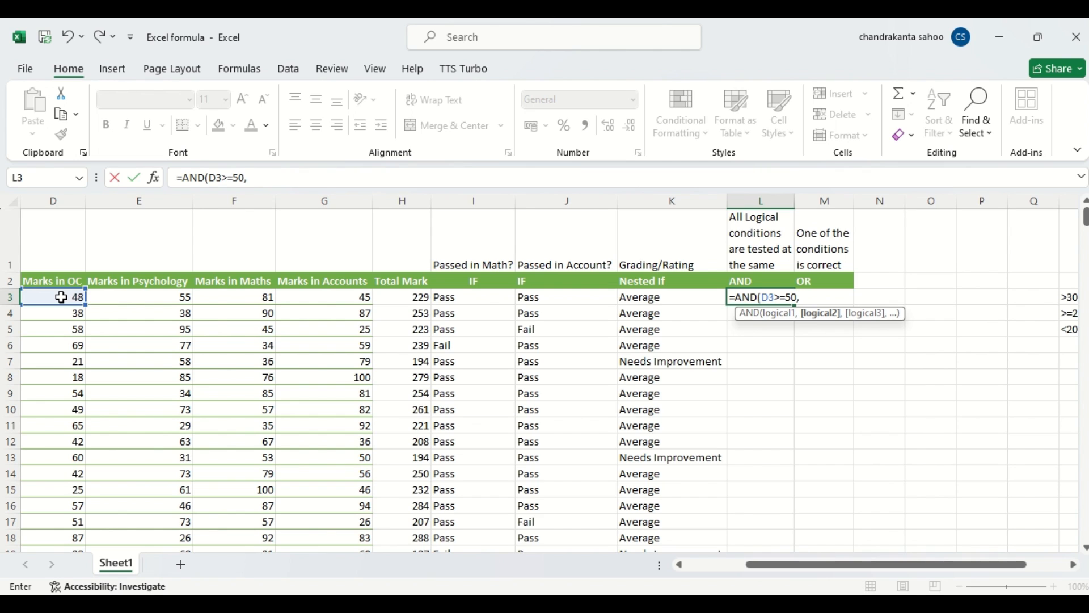
Add E3>=50 as the second condition of the AND formula, testing the Marks in Psychology
click(175, 298)
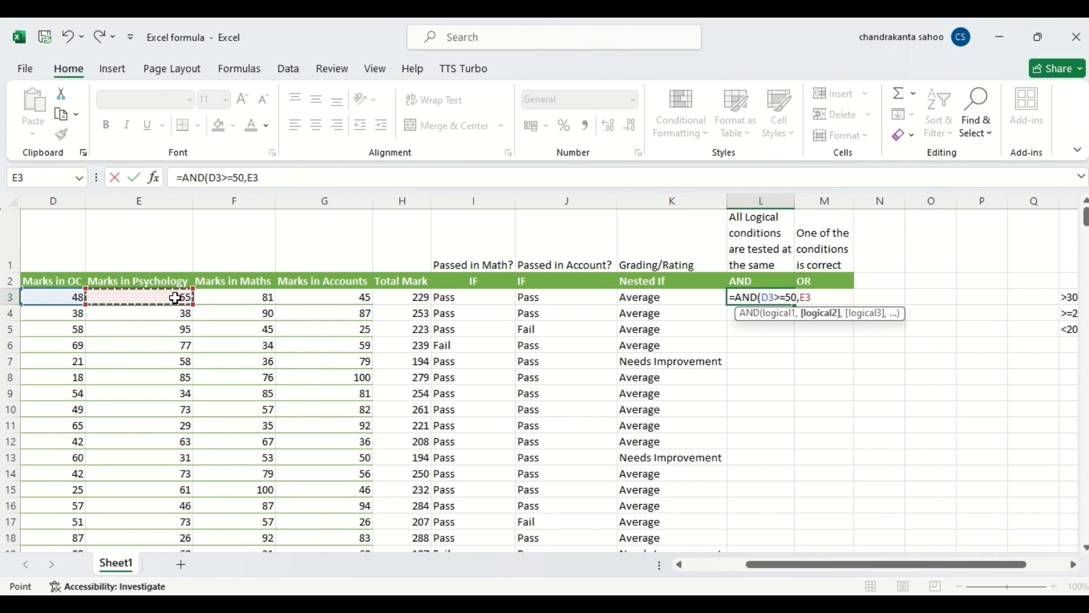
text(.)
key(BackSpace)
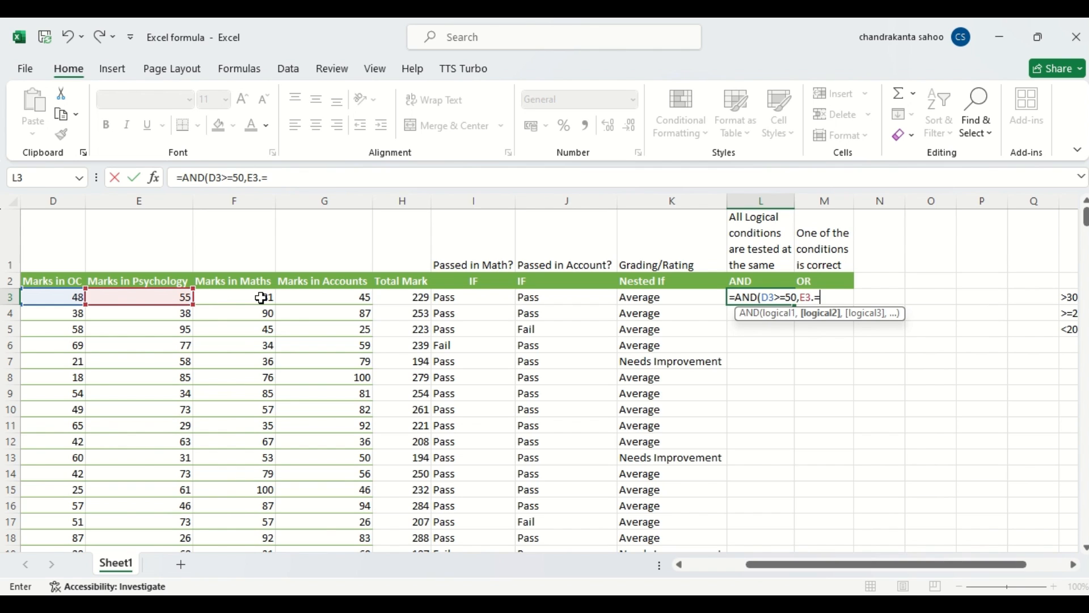
text(50)
click(816, 298)
key(BackSpace)
key(Delete)
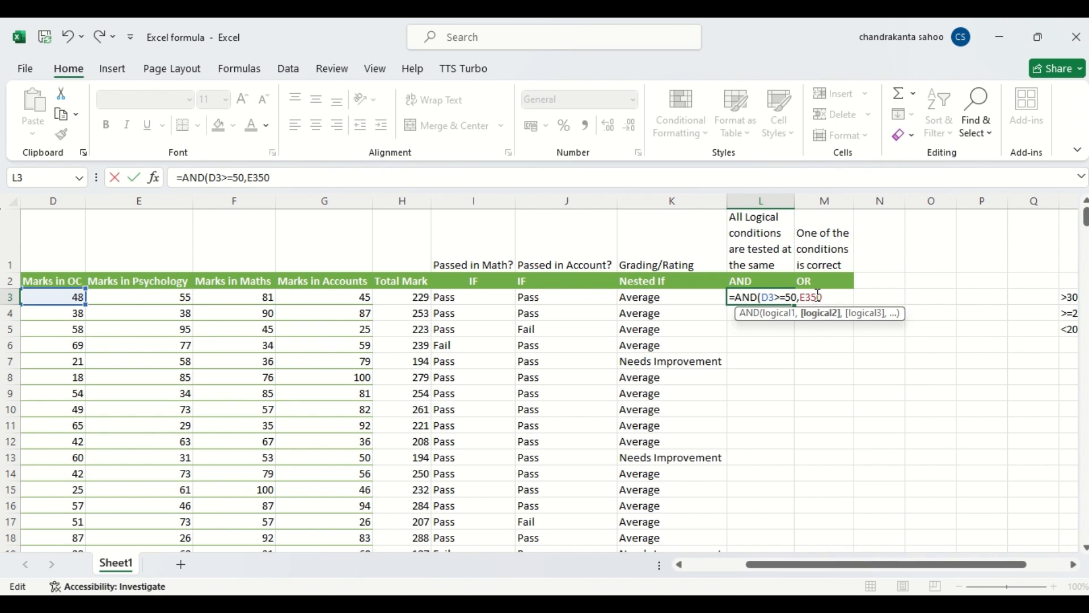
text(.)
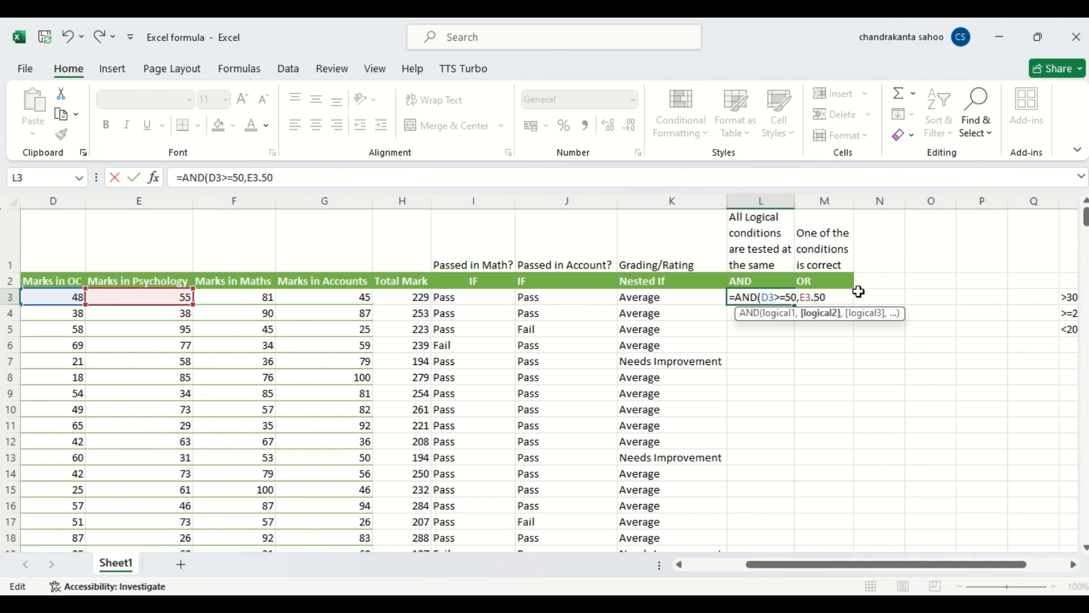
key(BackSpace)
text(>=)
click(839, 297)
text(,)
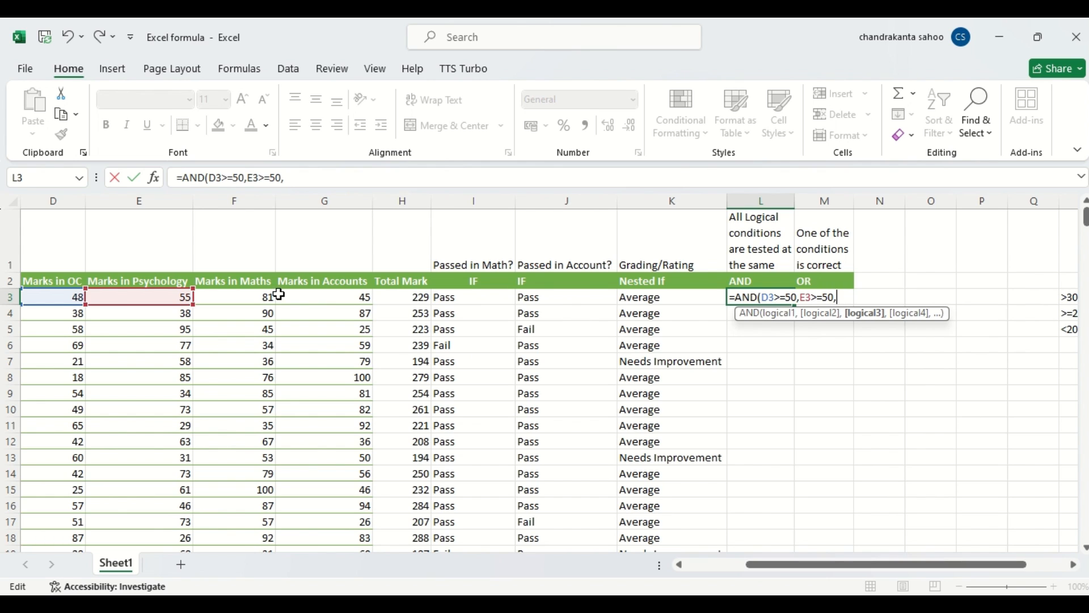
Add F3>=50 as the third condition of the AND formula, testing the Marks in Maths
click(262, 295)
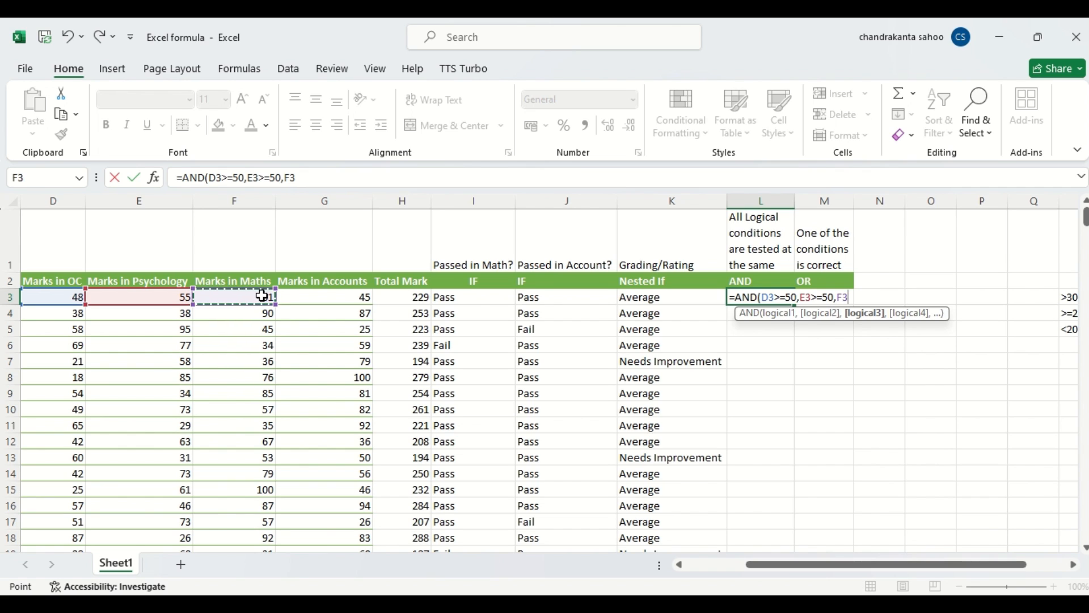
text(.)
text(>)
text(=)
text(50)
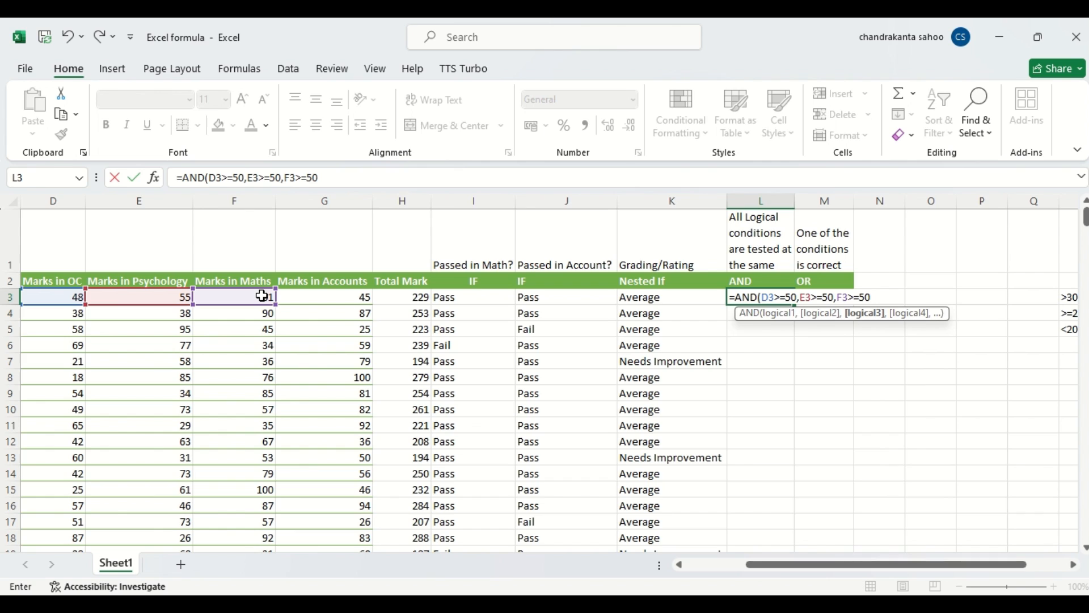
text(,)
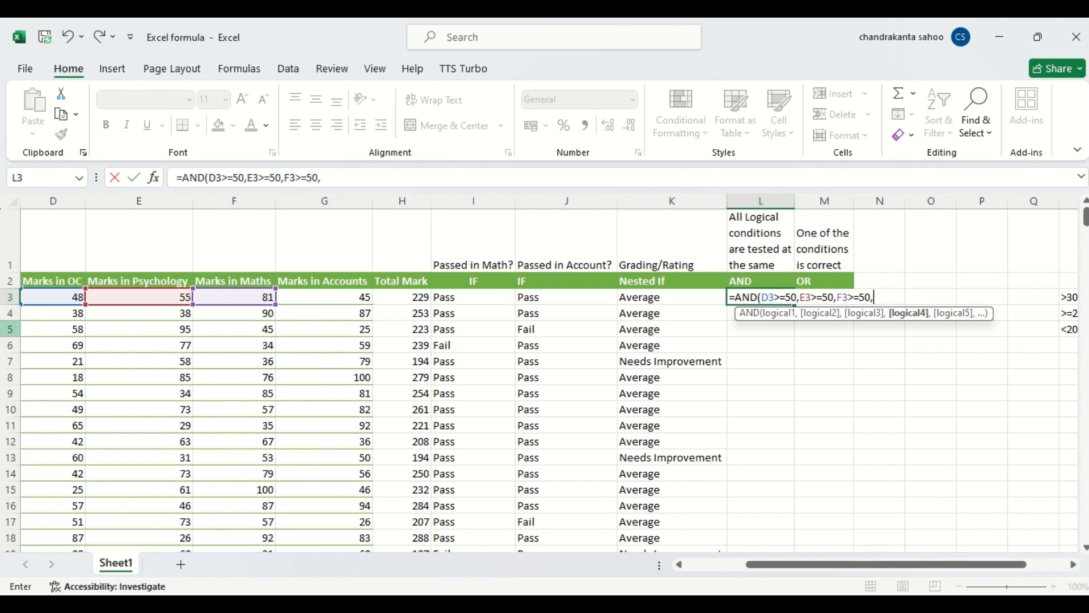
Add G3>=50 for the Marks in Accounts as the last condition and complete the AND formula
click(350, 298)
text(>=)
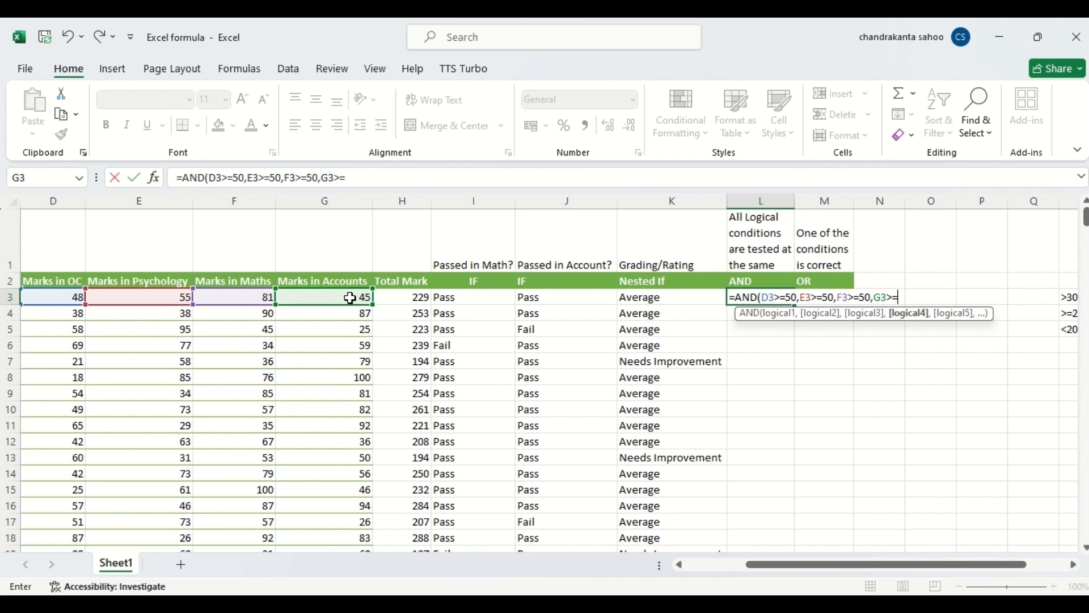
text(50))
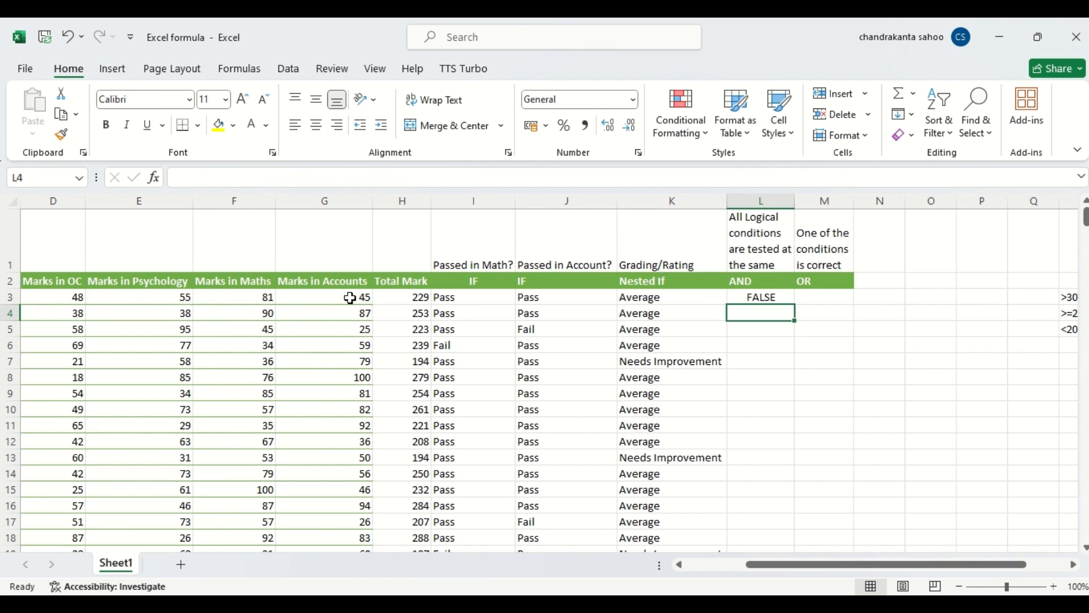
Review the AND formula in L3 and fill it down the rest of column L
double_click(762, 296)
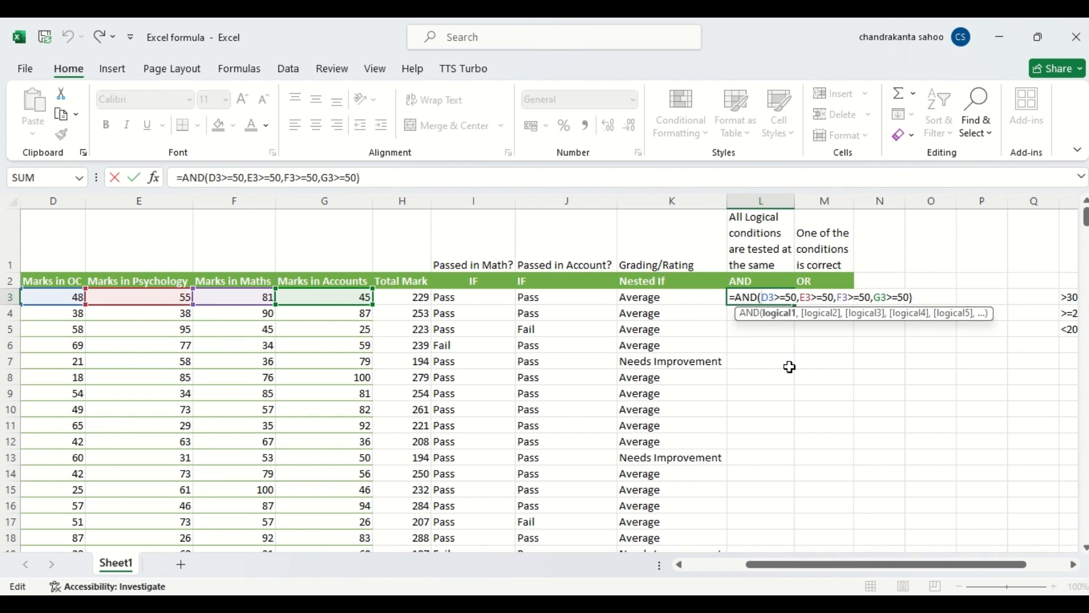
click(384, 178)
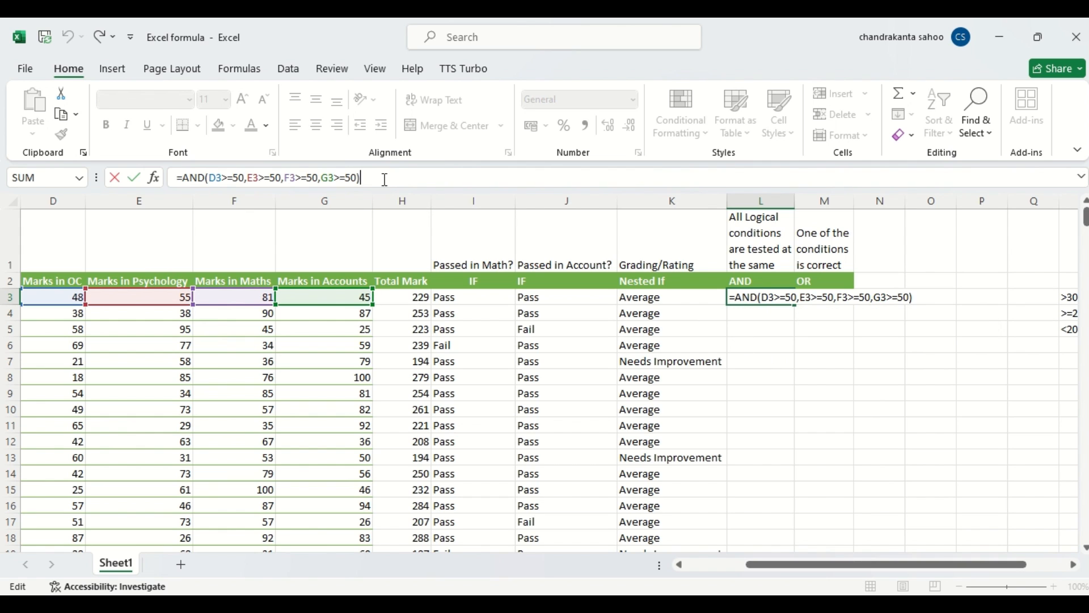
key(Return)
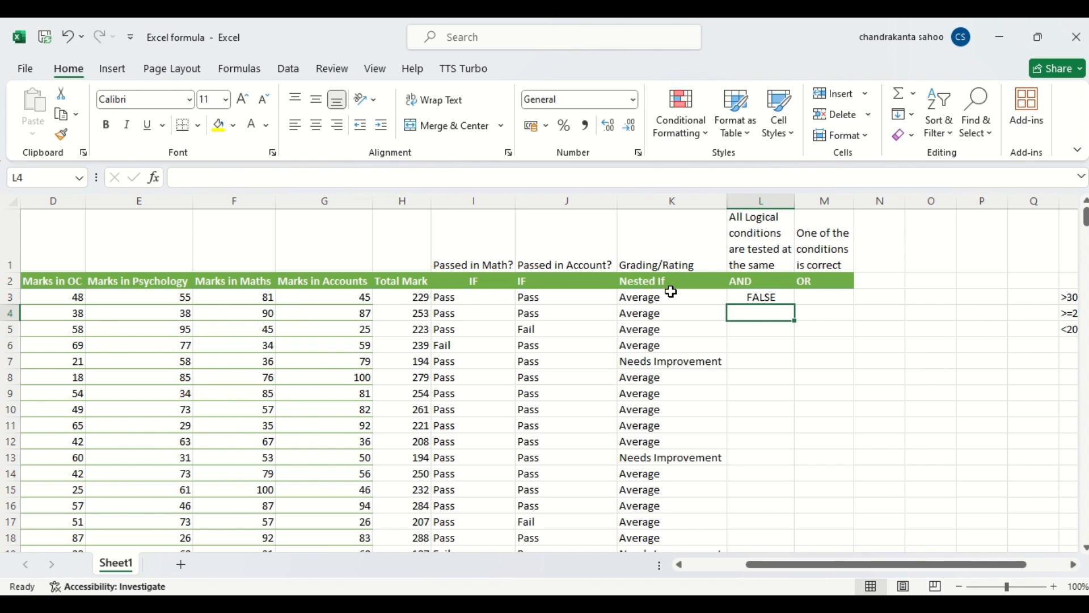
click(763, 295)
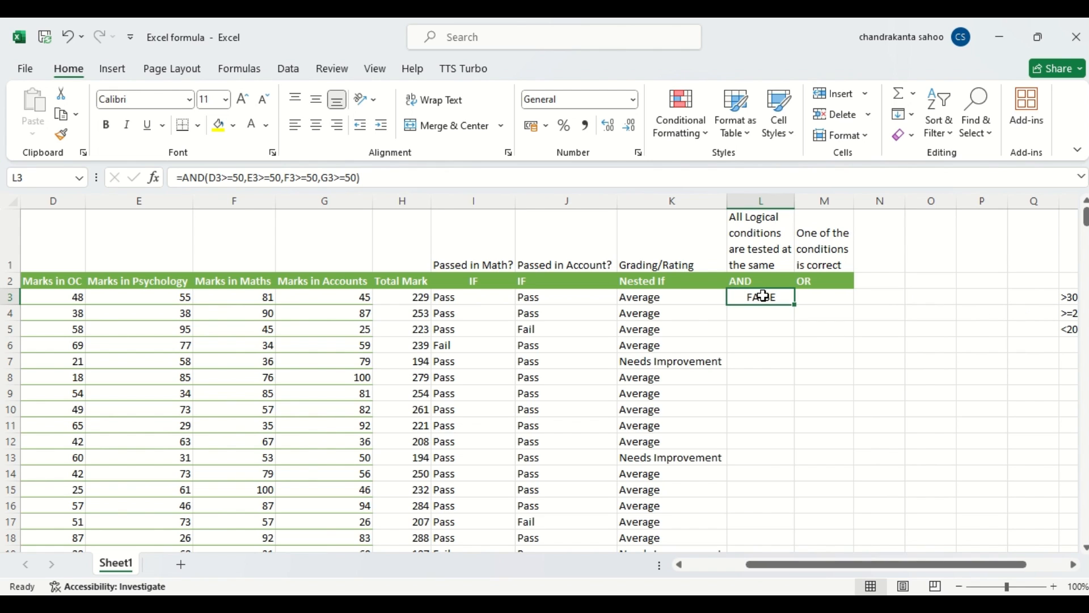
double_click(794, 304)
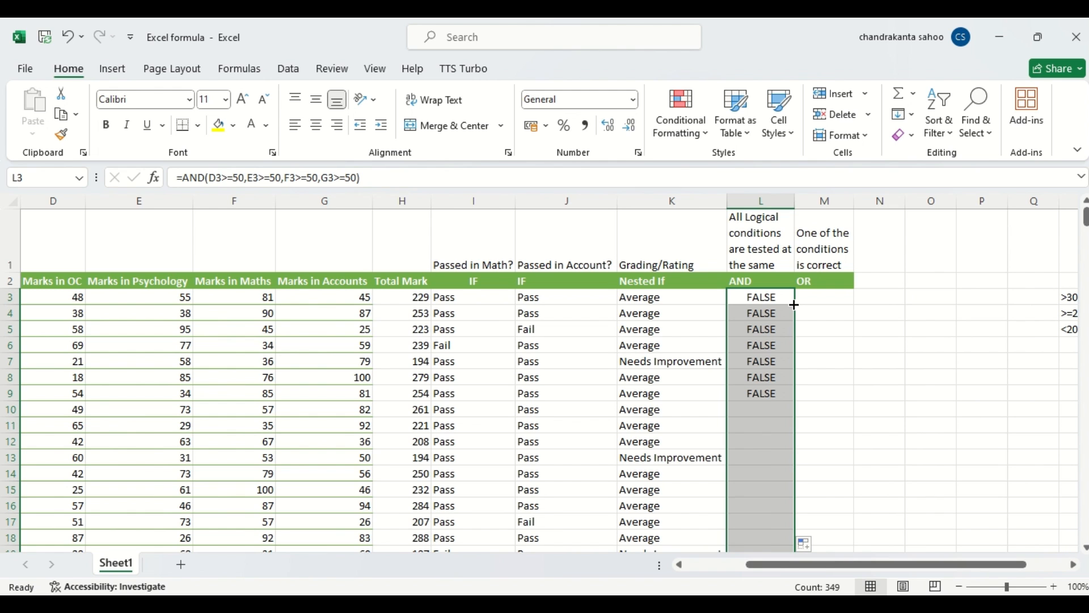
Examine the AND results down column L, comparing rows 25 and 29 with the marks in their subject columns
click(753, 407)
key(Down)
key(Down)
key(Down)
key(Down)
key(Down)
key(Down)
key(Down)
key(Down)
key(Down)
key(Down)
key(Down)
key(Down)
key(Down)
key(Down)
key(Down)
key(Down)
key(Down)
key(Down)
key(Down)
key(Down)
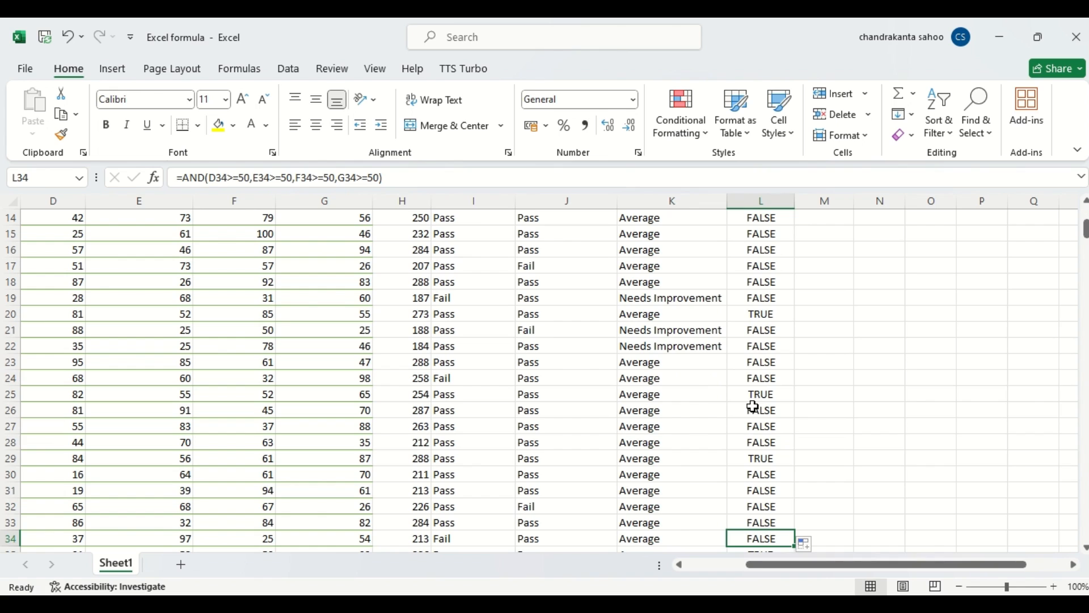
click(758, 394)
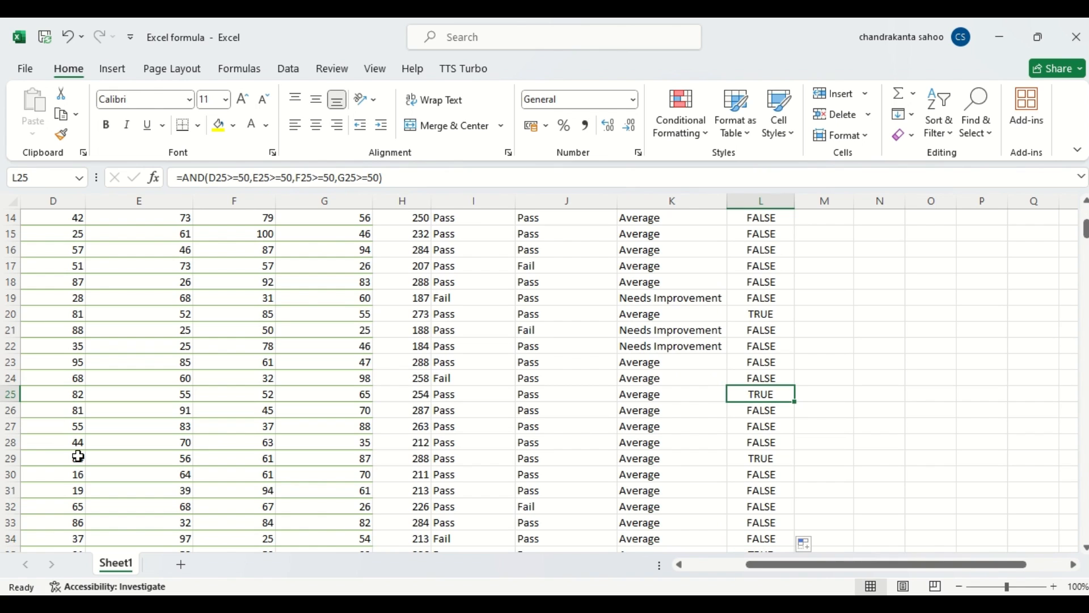
click(11, 393)
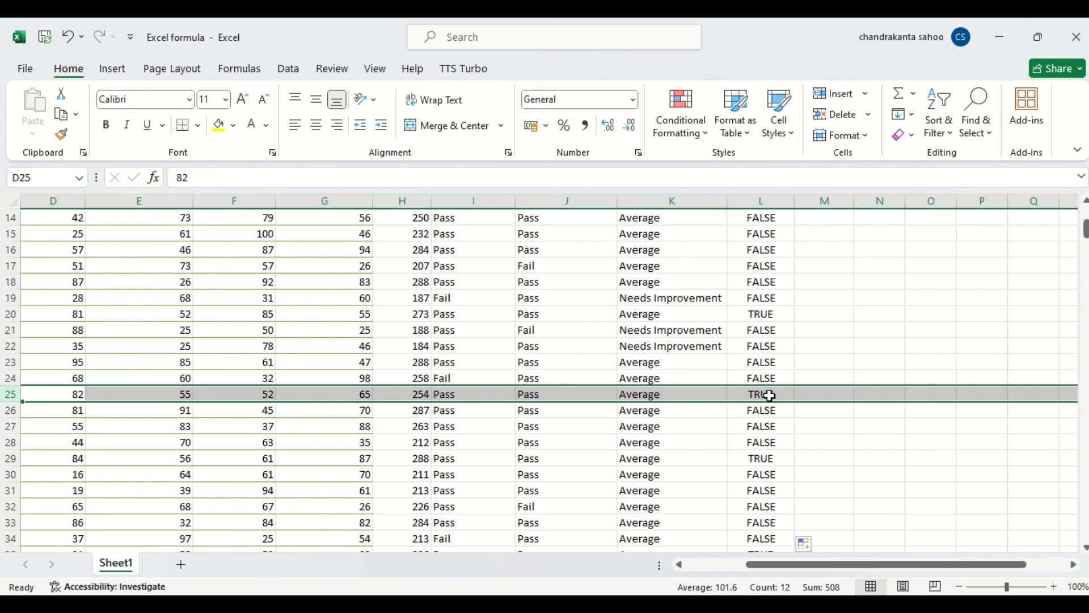
click(768, 458)
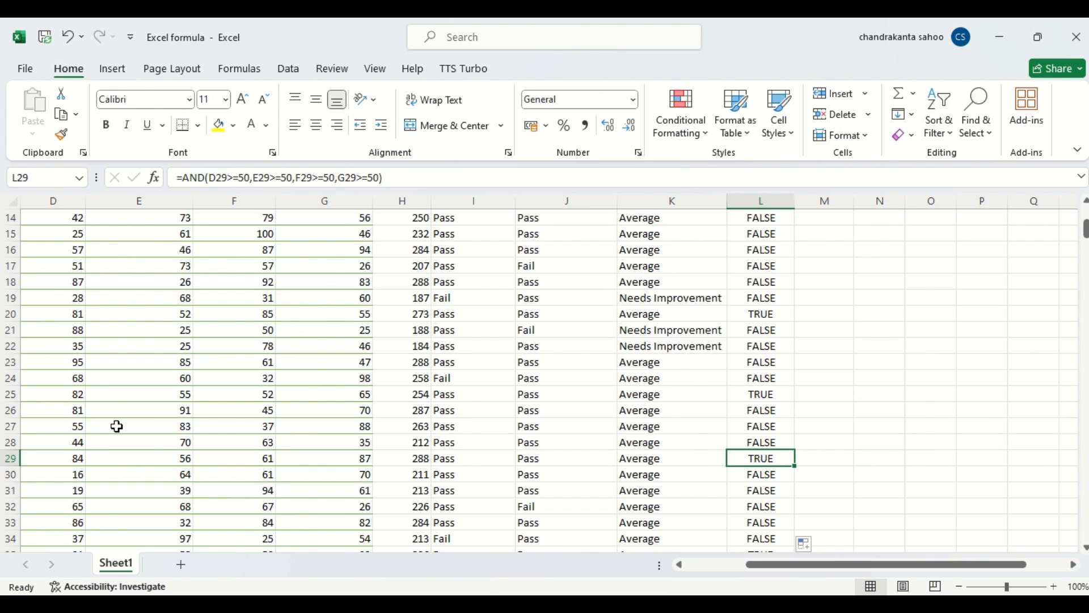
click(8, 458)
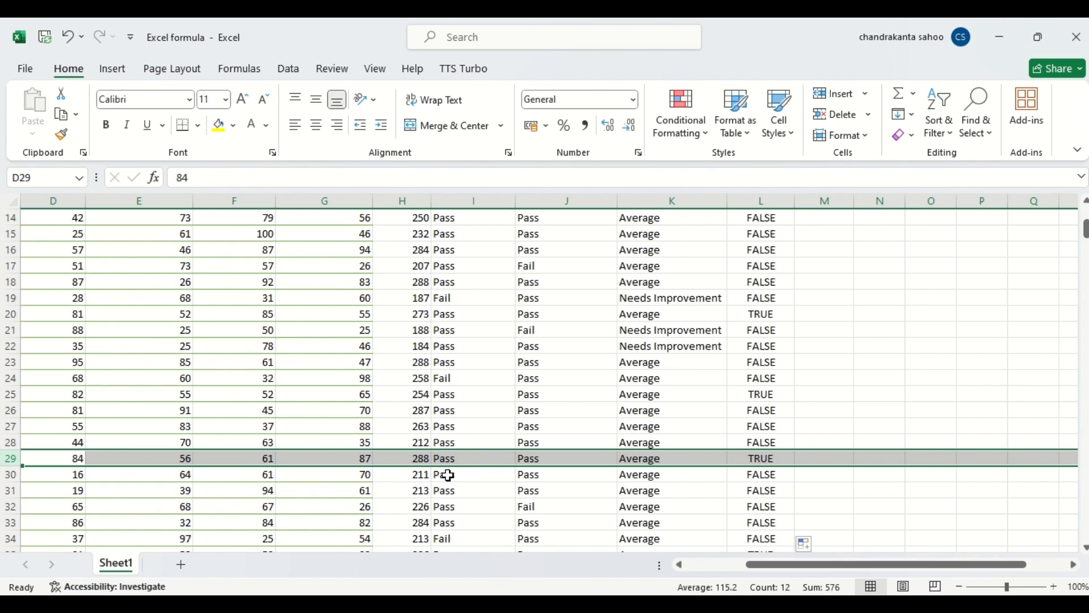
Begin a formula with the OR function in cell M3 under the OR heading
click(763, 459)
key(Up)
key(Up)
key(Up)
key(Up)
key(Up)
key(Up)
key(Up)
key(Up)
key(Up)
key(Up)
key(Up)
key(Up)
key(Up)
key(Up)
key(Up)
key(Up)
key(Up)
key(Up)
key(Up)
key(Up)
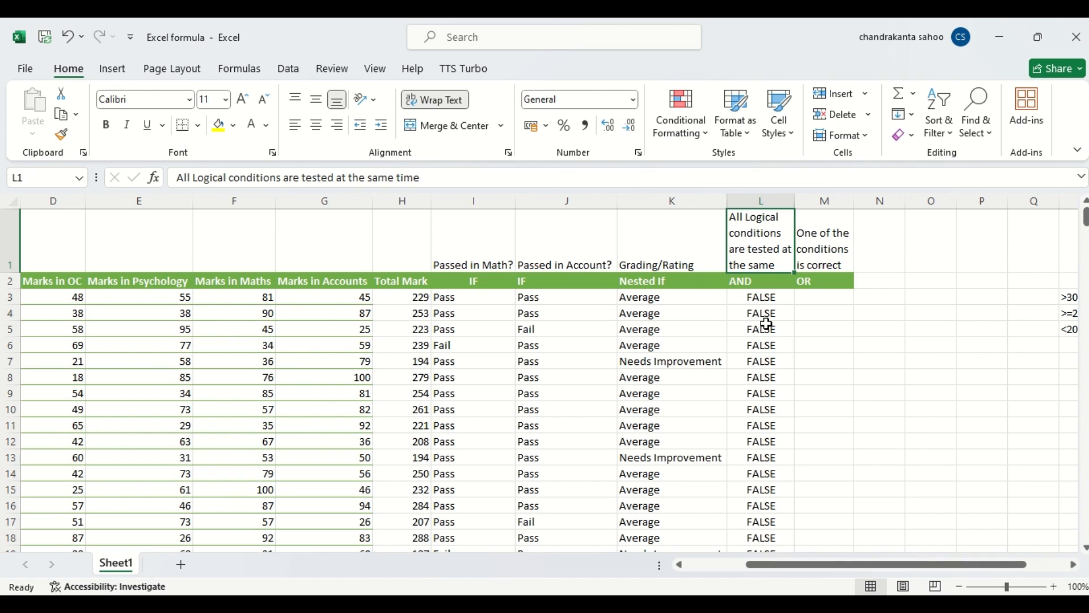
click(816, 301)
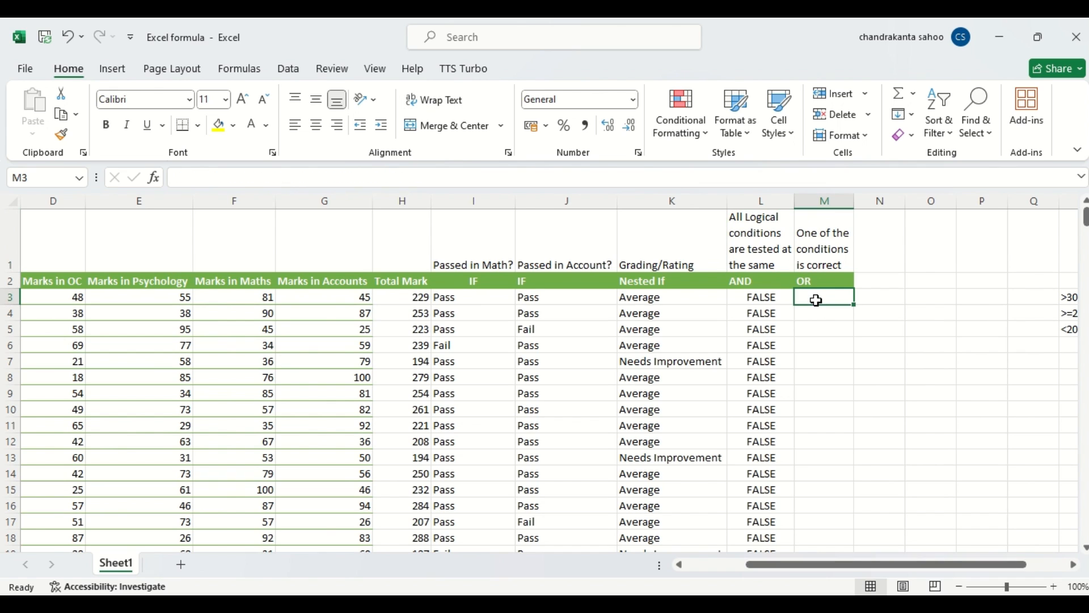
text(=)
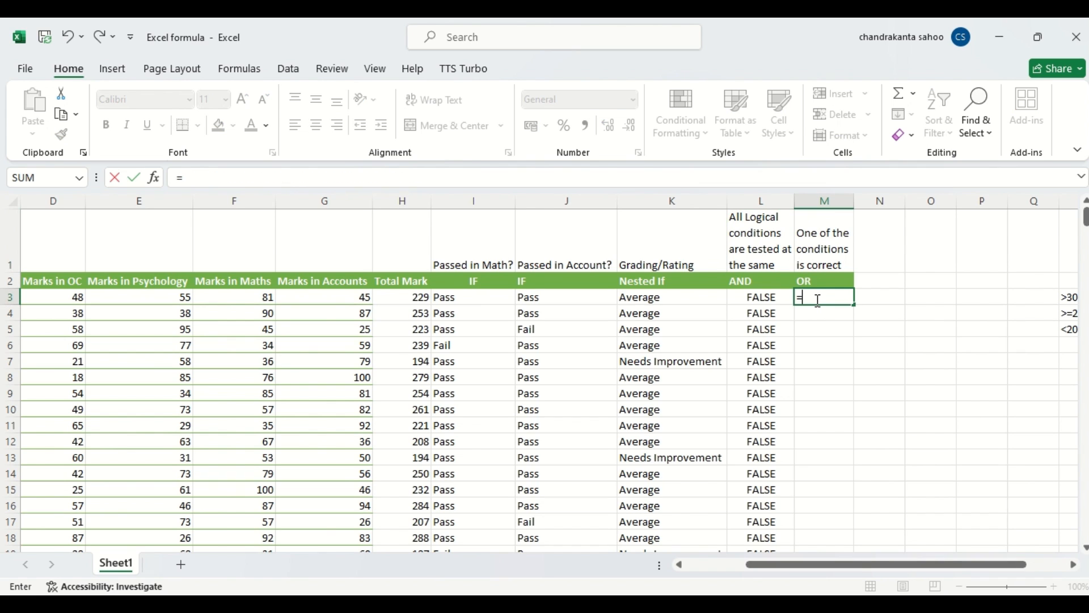
text(or)
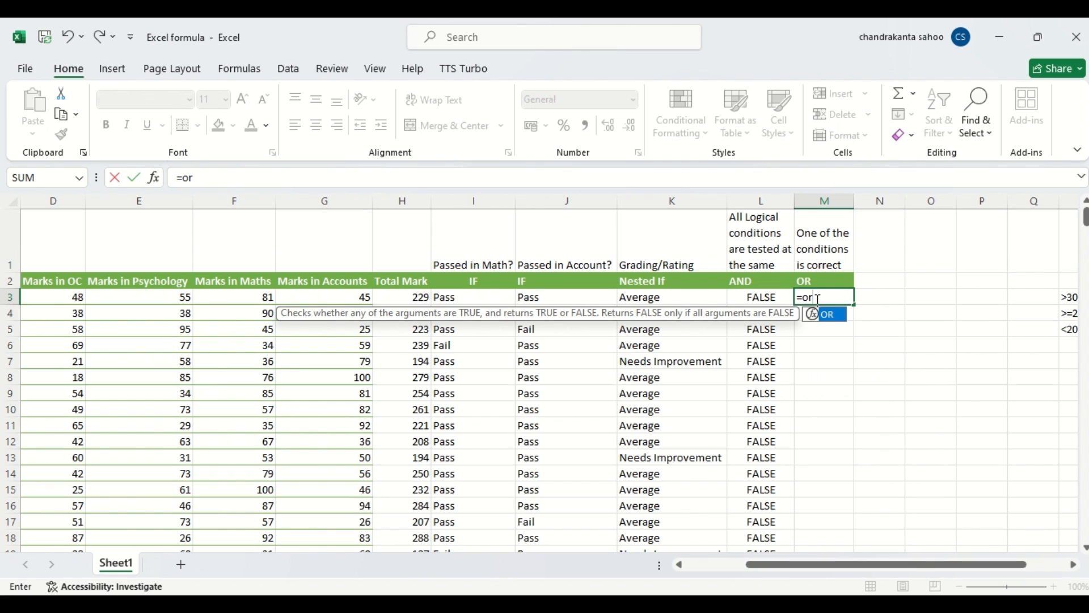
double_click(819, 319)
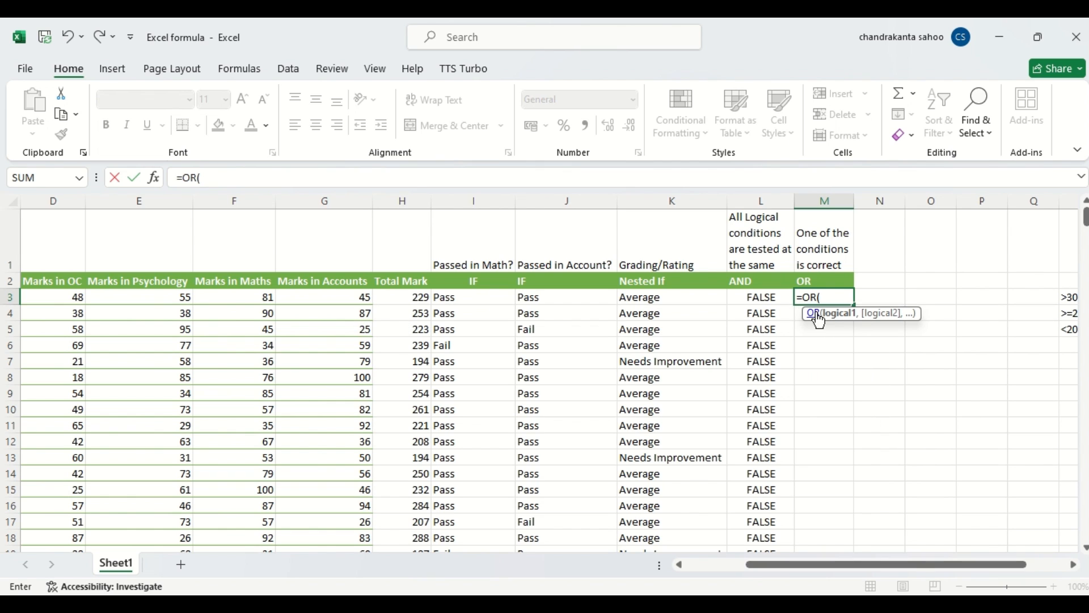
Add D3>=50 for the Marks in OC and E3>=50 for the Marks in Psychology as the first two OR conditions
click(64, 298)
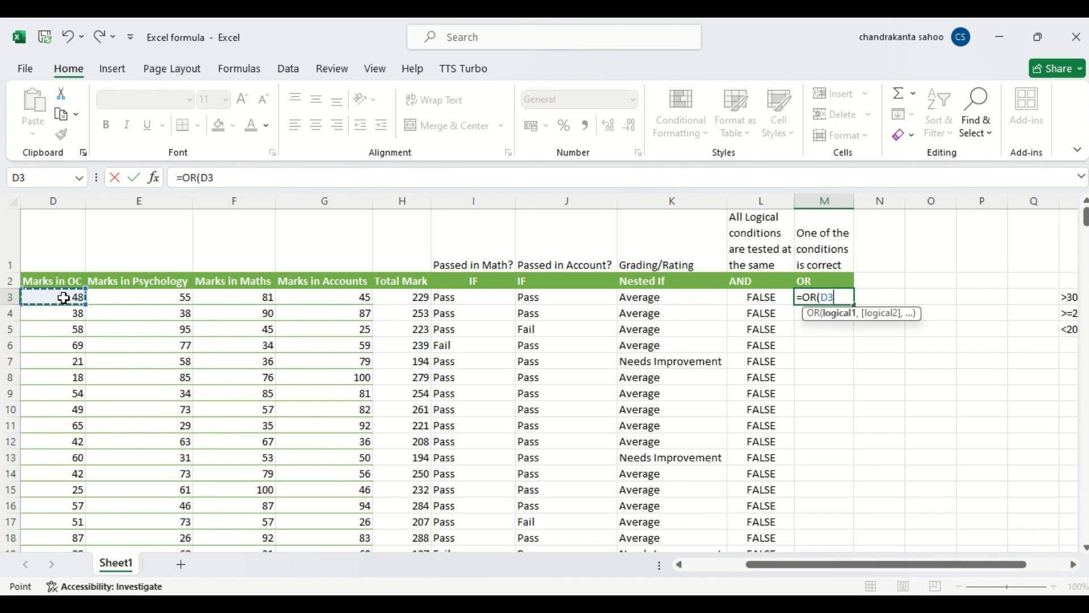
text(>=50)
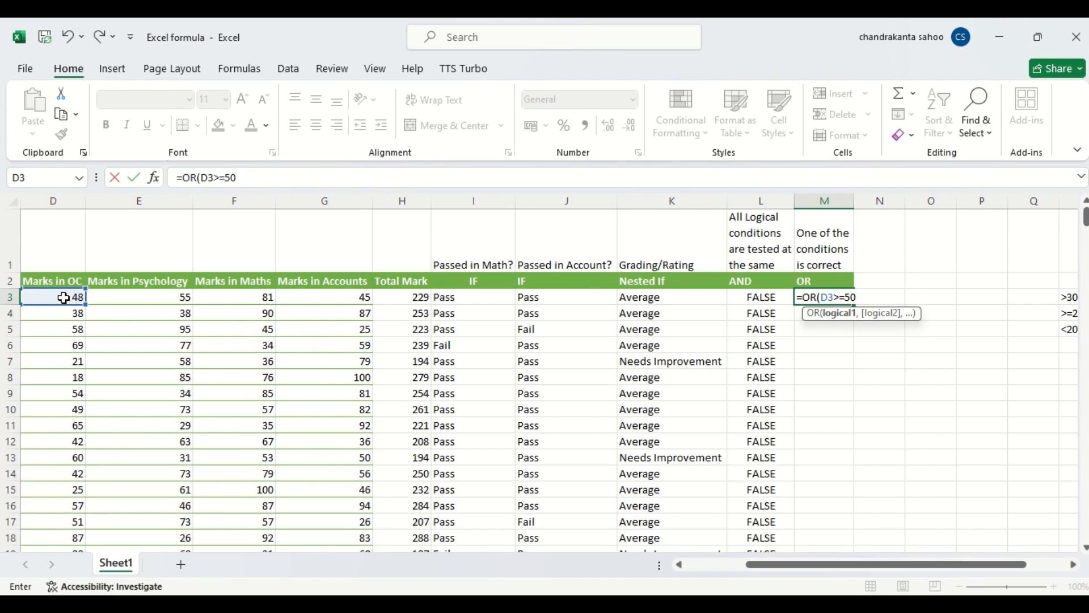
text(,)
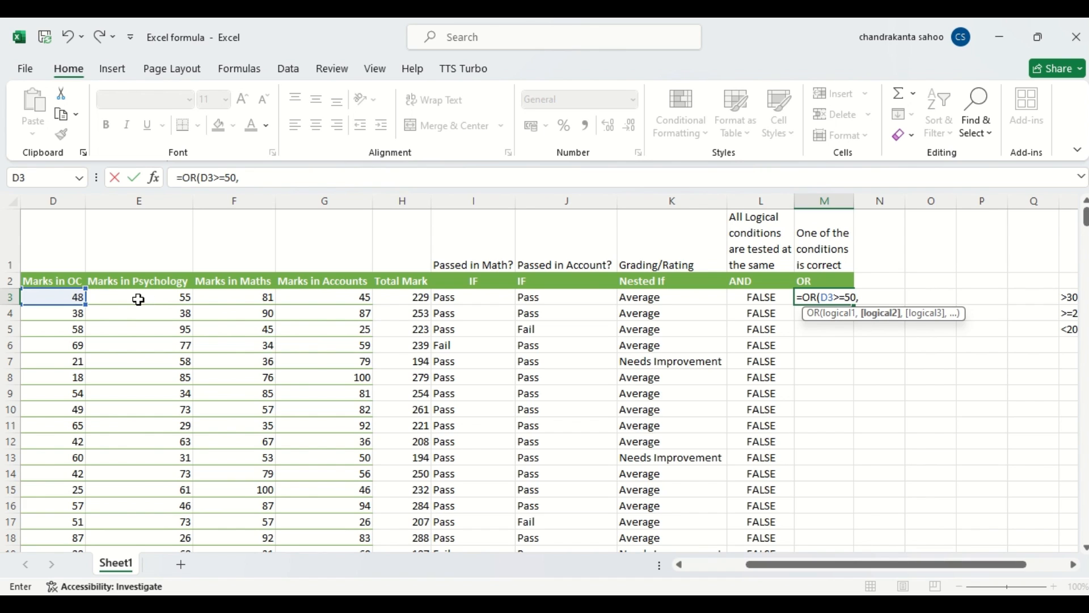
click(157, 297)
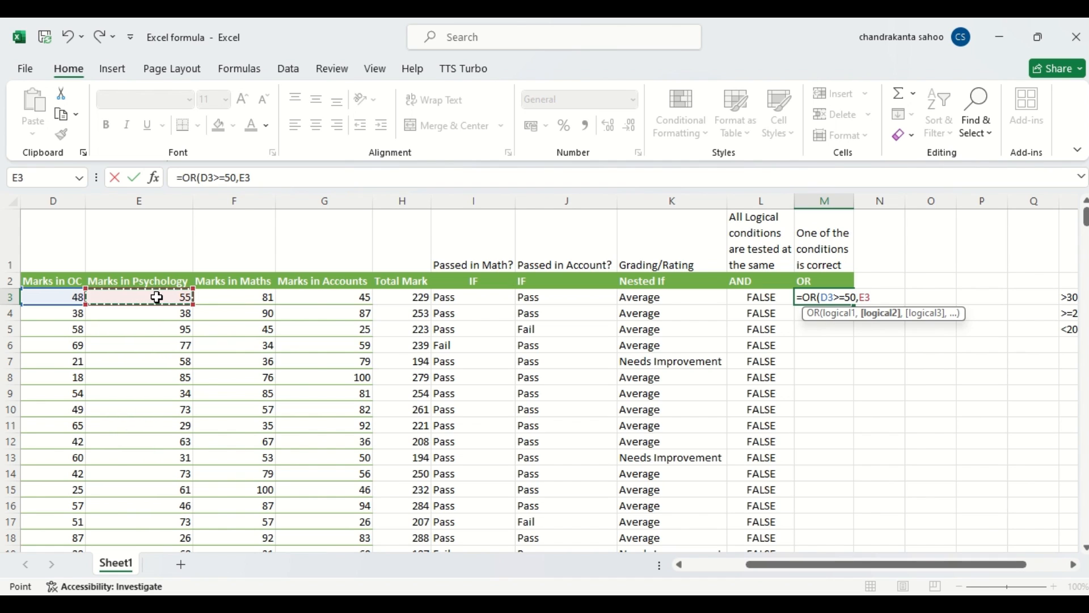
text(>=50)
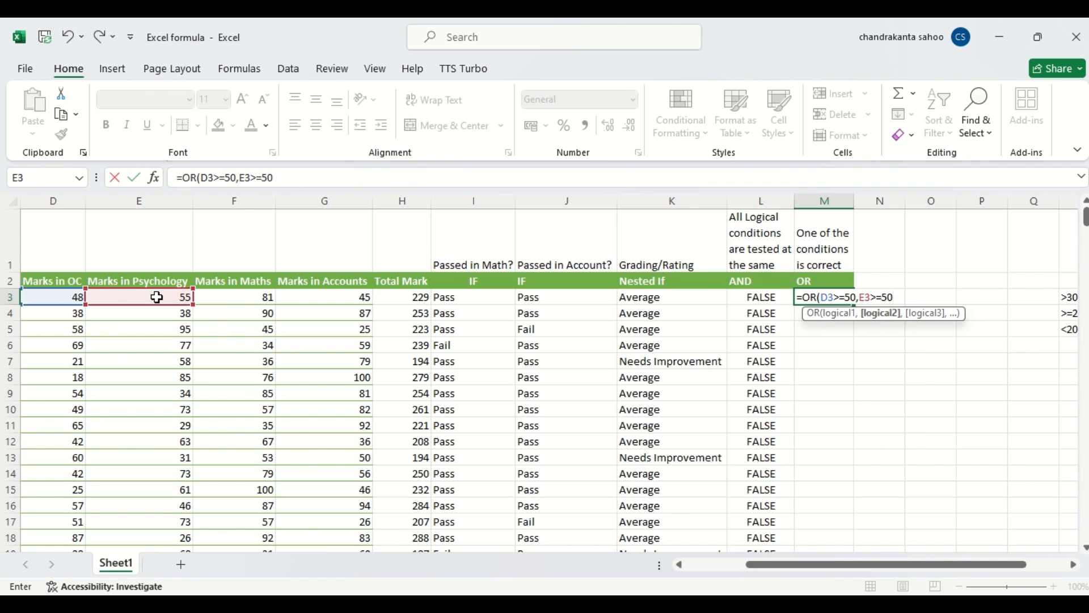
text(,)
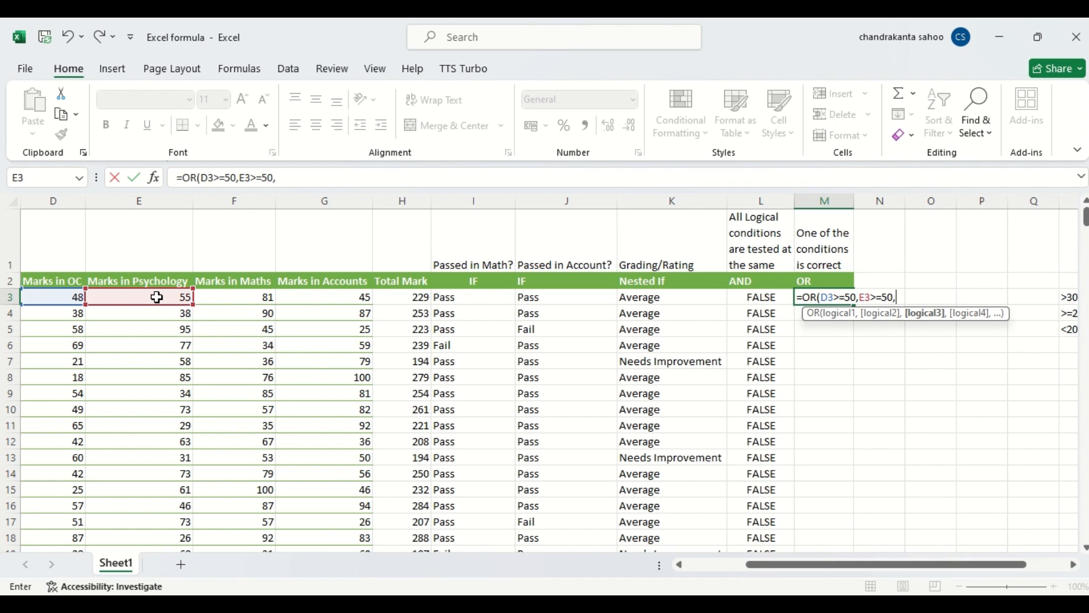
Add F3>=50 for the Marks in Maths and G3>=50 for the Marks in Accounts, and complete the OR formula
click(235, 296)
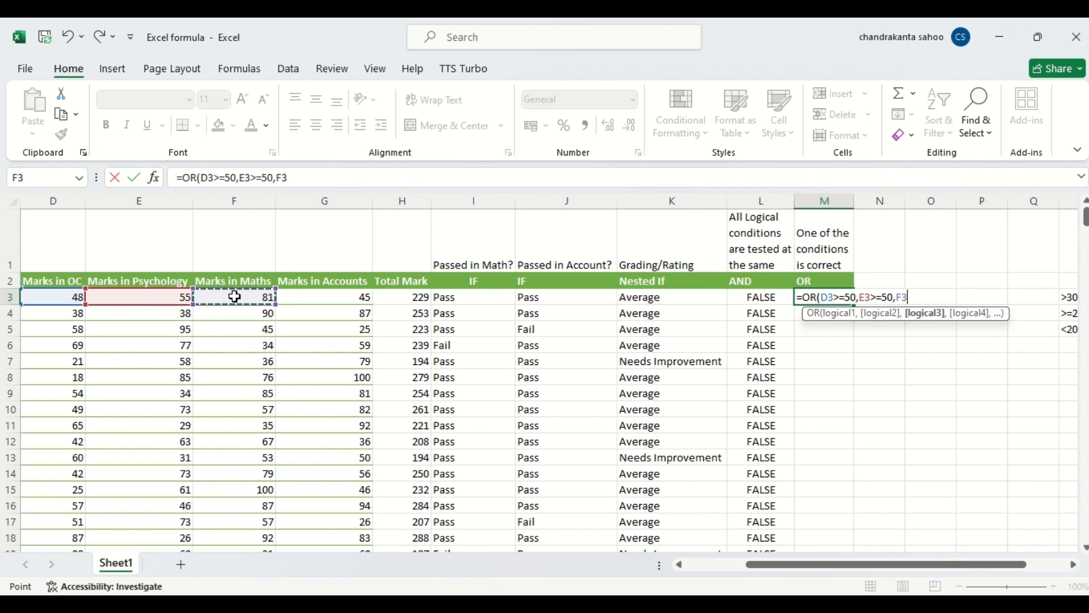
text(>=50,)
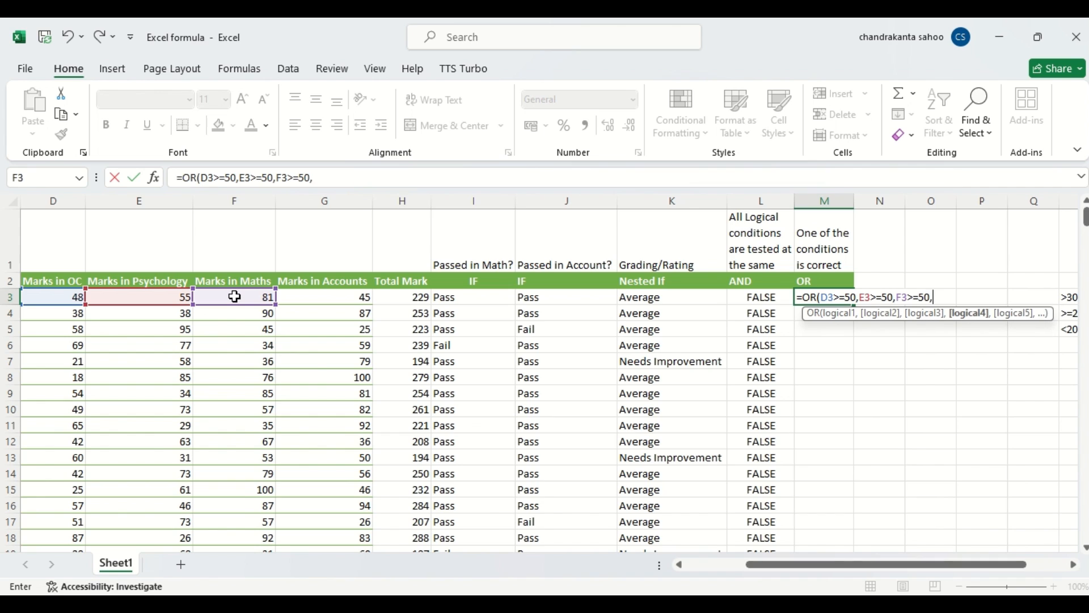
click(337, 297)
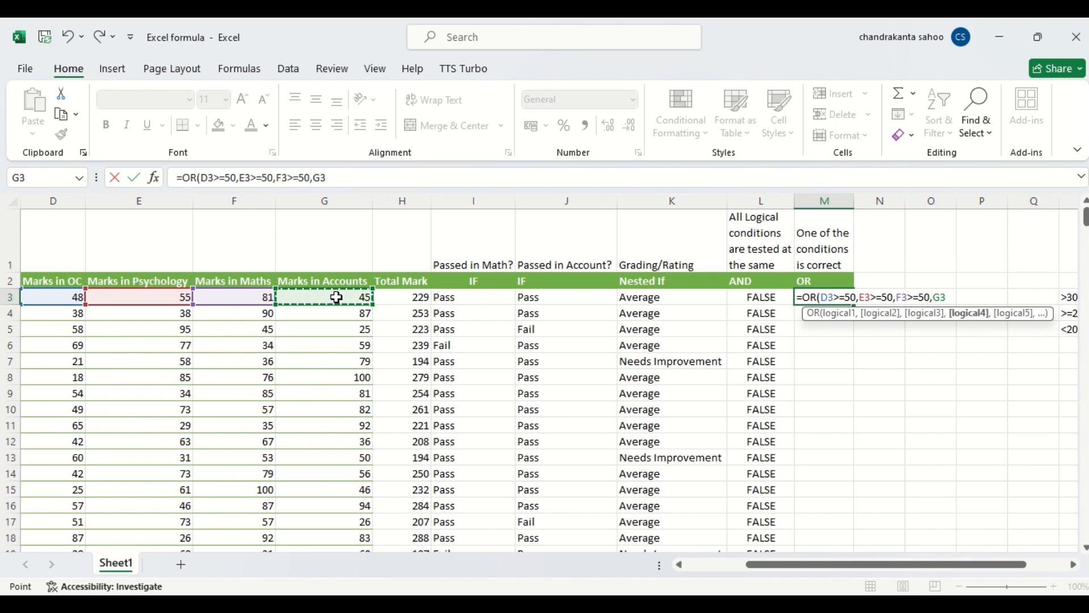
text(>=50))
key(Return)
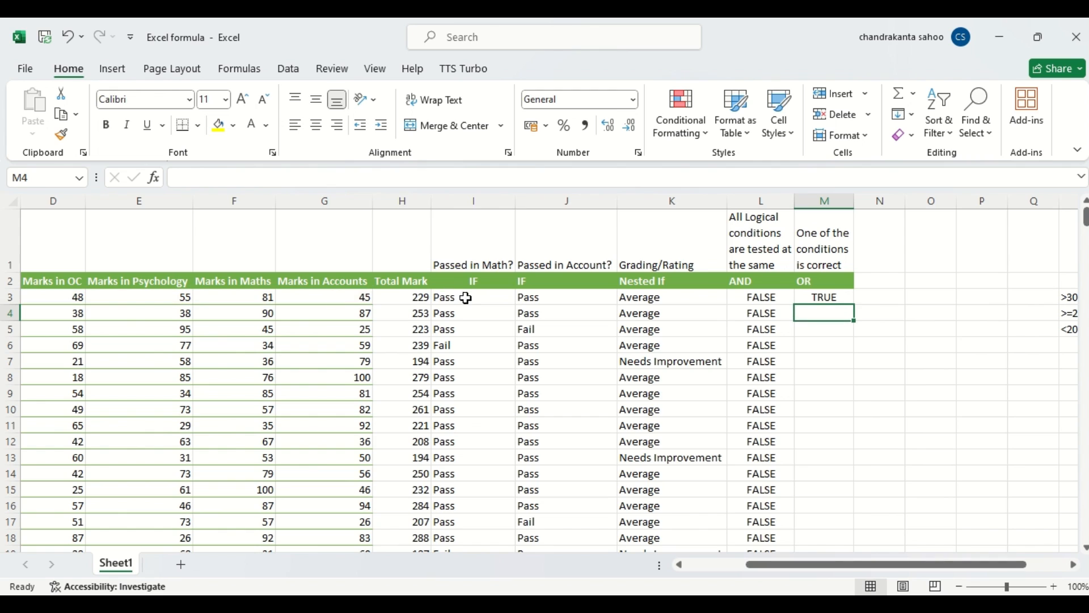
Fill the OR formula in M3 down the rest of column M
click(828, 294)
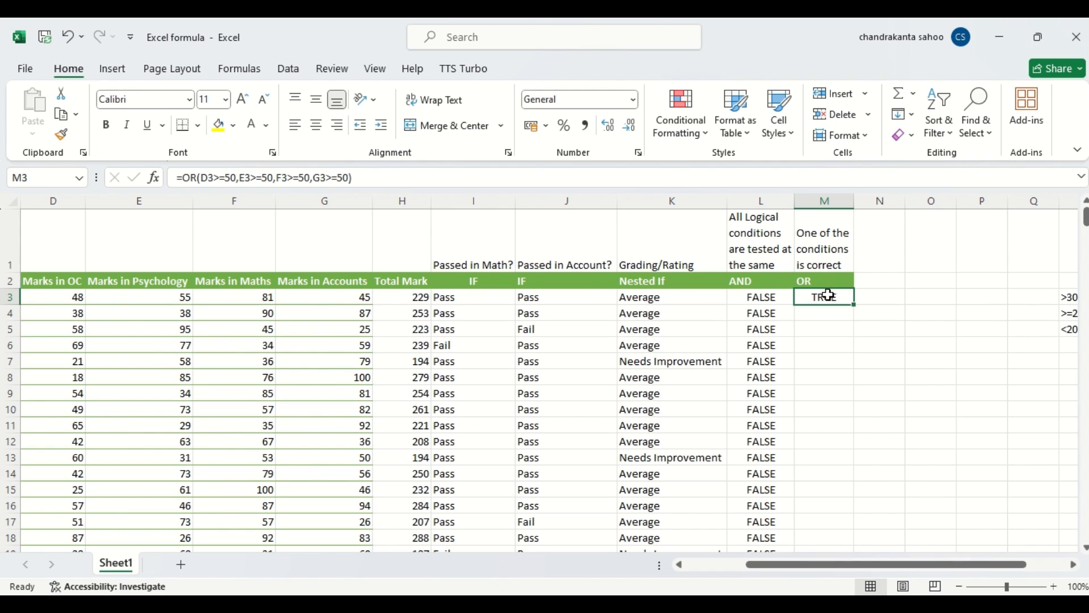
drag(854, 307, 854, 307)
double_click(855, 307)
Examine the OR results down column M, comparing the result in row 99 with the marks in its subject columns
click(827, 361)
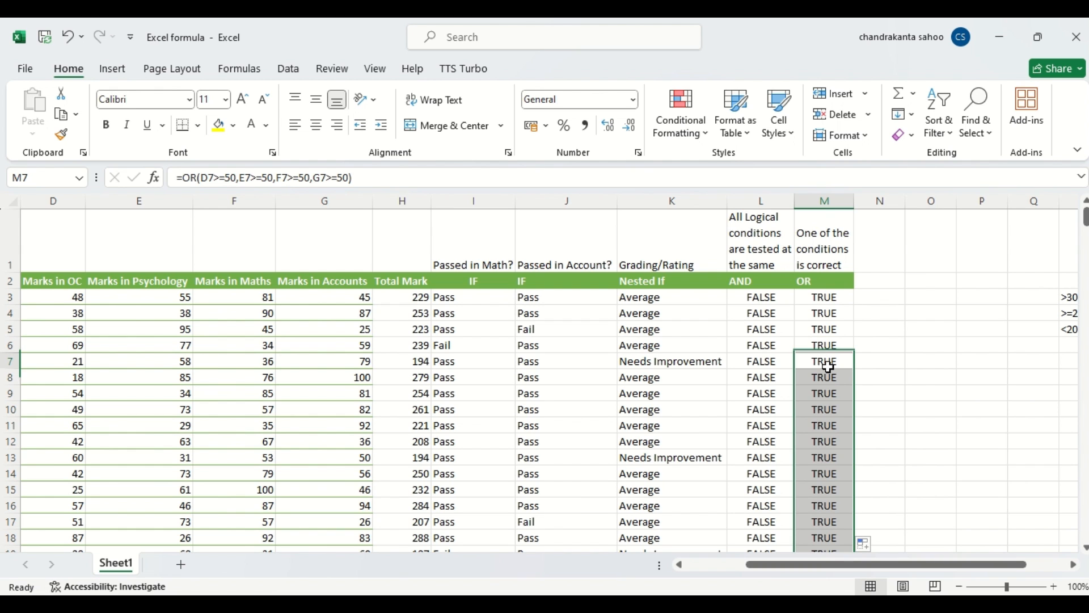
click(829, 372)
key(Down)
key(Down)
key(Down)
key(Down)
key(Down)
key(Down)
key(Down)
key(Down)
key(Down)
key(Down)
key(Down)
key(Down)
key(Down)
key(Down)
key(Down)
key(Down)
key(Down)
key(Down)
key(Down)
key(Down)
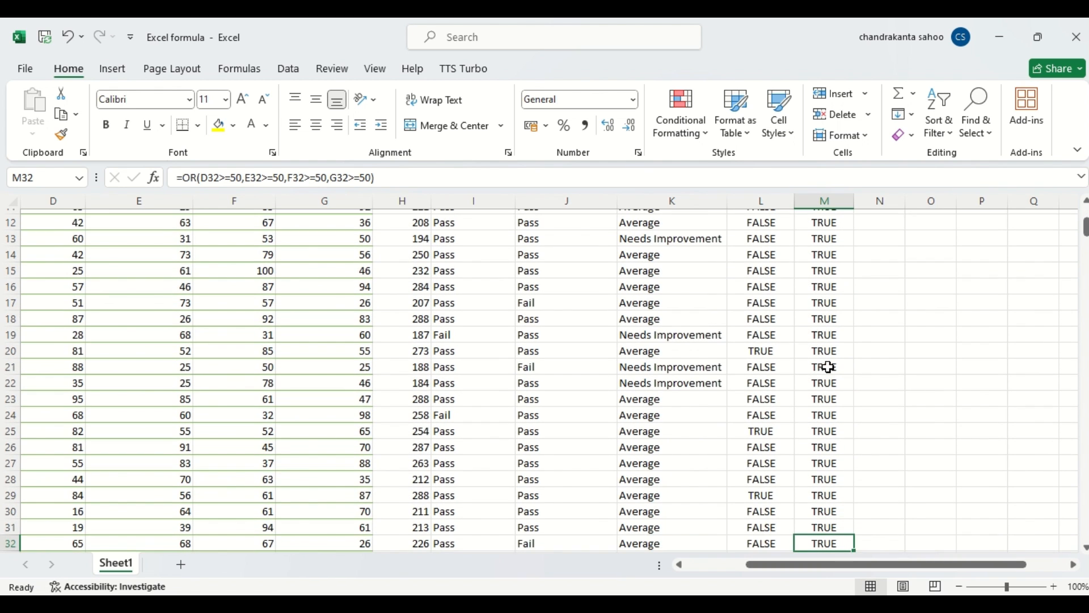
key(Down)
key(Down)
key(Down)
key(Down)
key(Down)
key(Down)
key(Down)
key(Down)
key(Down)
key(Down)
key(Down)
key(Down)
key(Down)
key(Down)
key(Down)
key(Down)
key(Down)
key(Down)
key(Down)
key(Down)
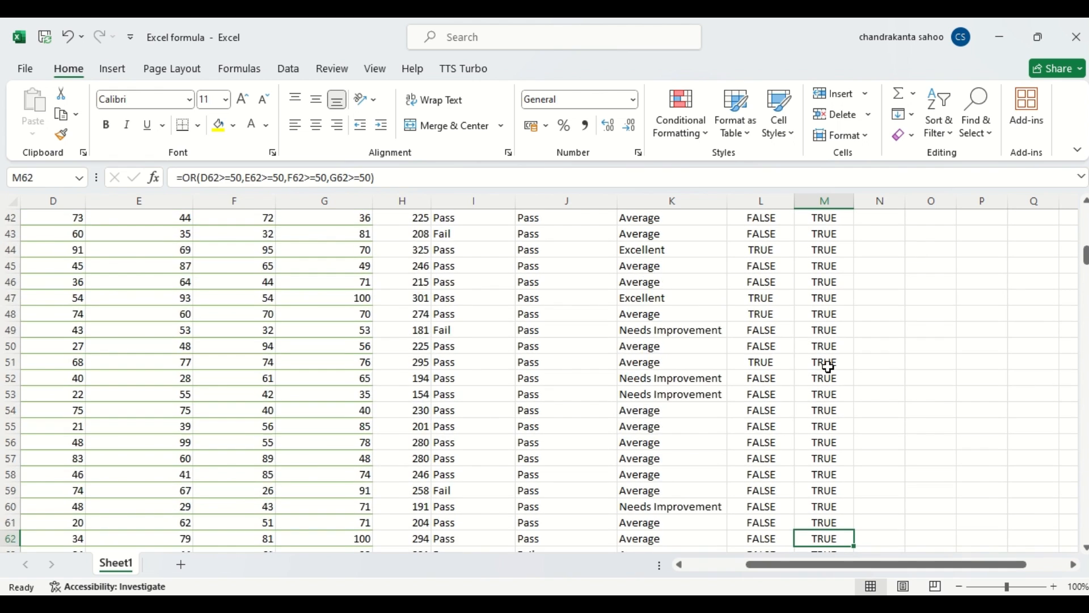
key(Down)
key(Down)
key(Down)
key(Down)
key(Down)
key(Down)
key(Down)
key(Down)
key(Down)
key(Down)
key(Down)
key(Down)
key(Down)
key(Down)
key(Down)
key(Down)
key(Down)
key(Down)
key(Down)
key(Down)
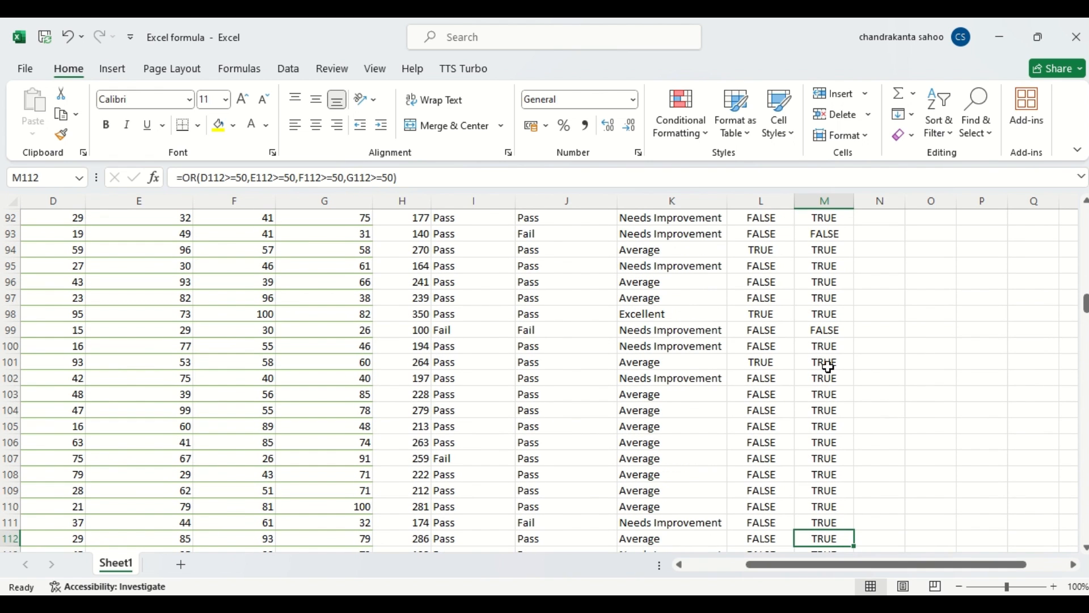
click(826, 329)
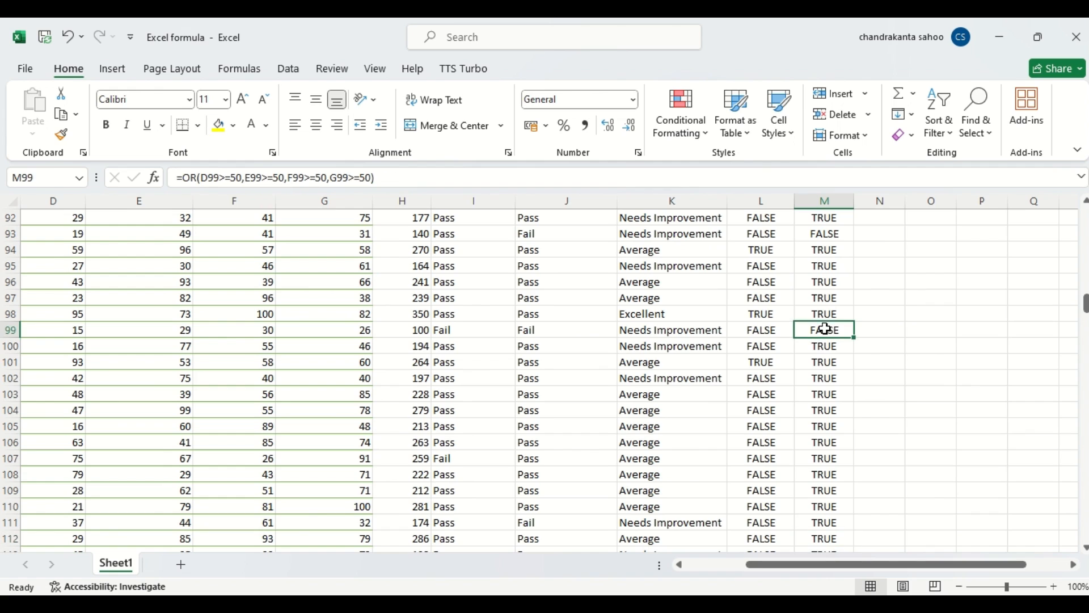
click(12, 329)
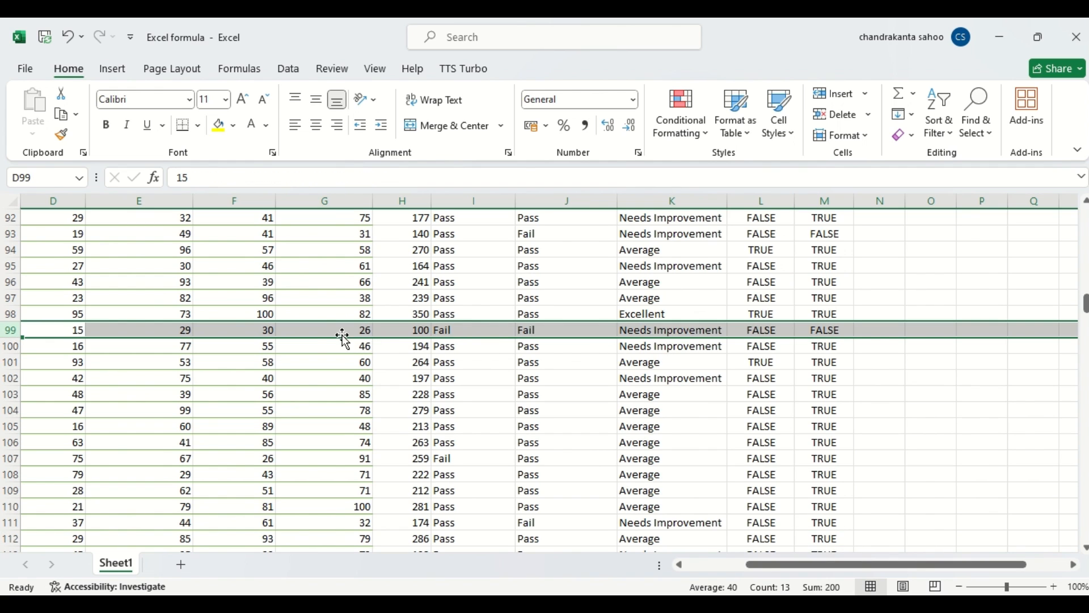
click(71, 331)
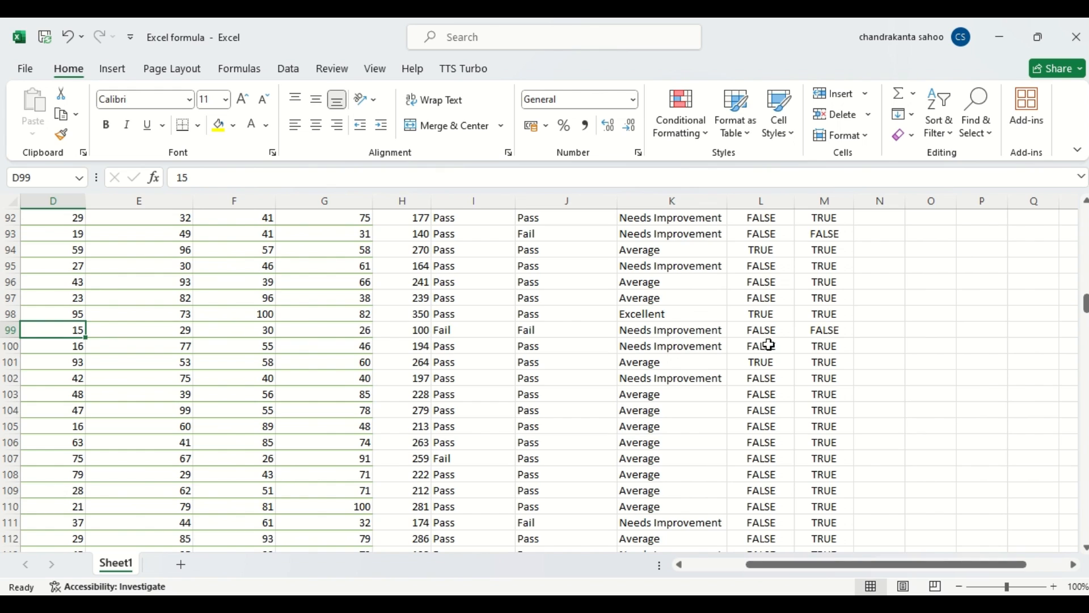
click(822, 333)
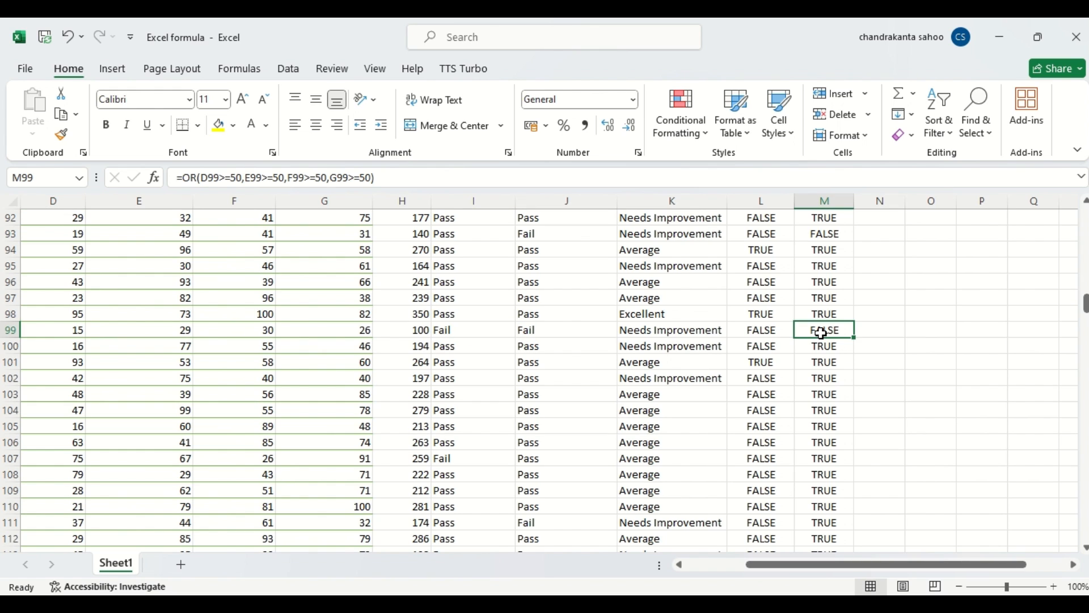
Return to the first row and review the descriptions above the OR and AND headings in M1 and L1
key(Up)
key(Up)
key(Up)
key(Up)
key(Up)
key(Up)
key(Up)
key(Up)
key(Up)
key(Up)
key(Up)
key(Up)
key(Up)
key(Up)
key(Up)
key(Up)
key(Up)
key(Up)
key(Up)
key(Up)
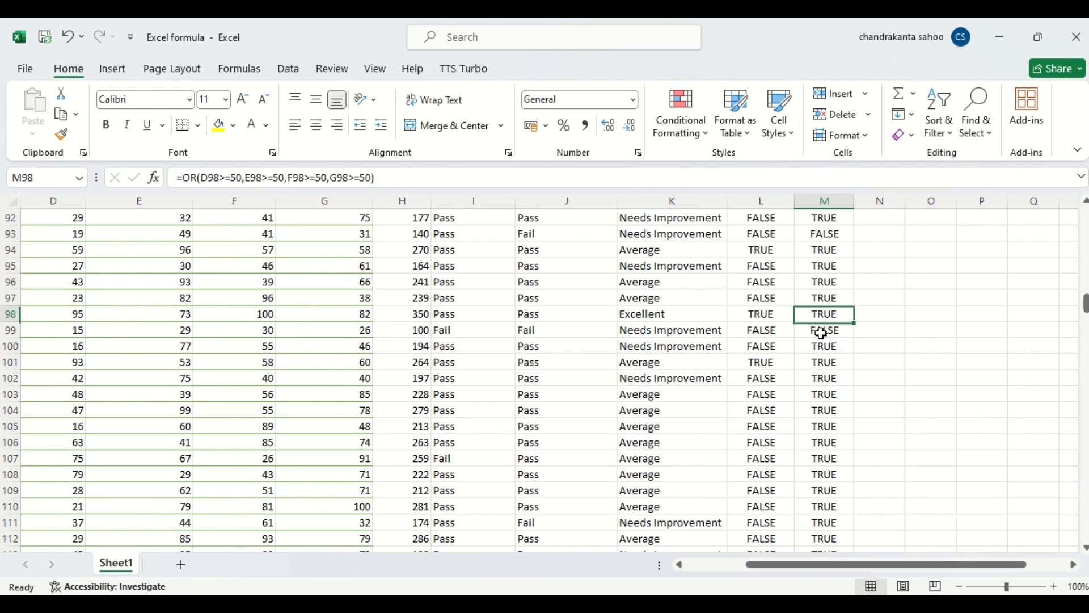
key(Up)
key(Up)
key(Up)
key(Up)
key(Up)
key(Up)
key(Up)
key(Up)
key(Up)
key(Up)
key(Up)
key(Up)
key(Up)
key(Up)
key(Up)
key(Up)
key(Up)
key(Up)
key(Up)
key(Up)
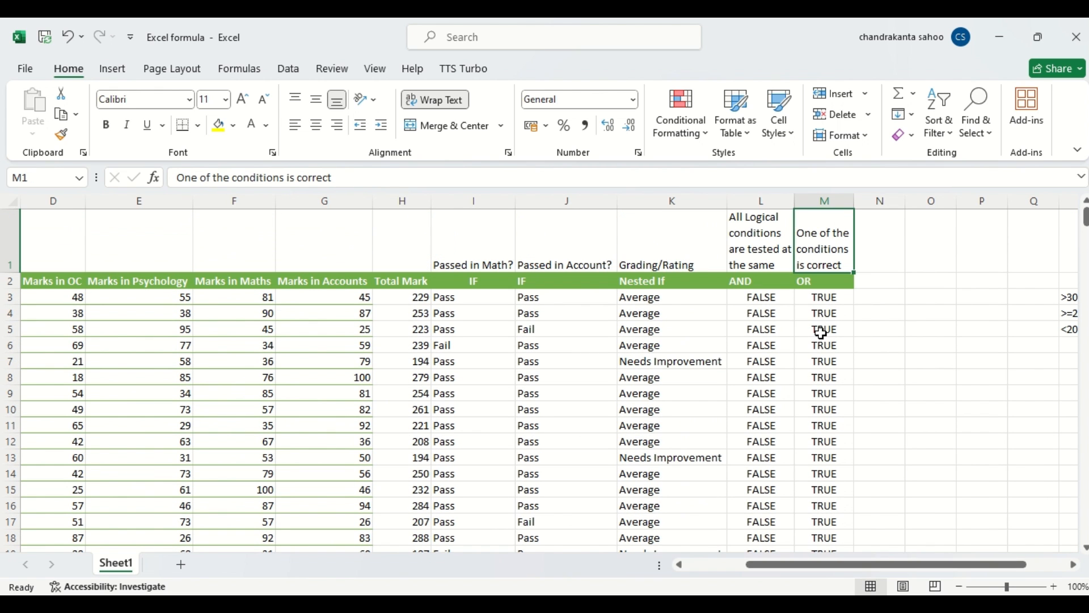
click(758, 237)
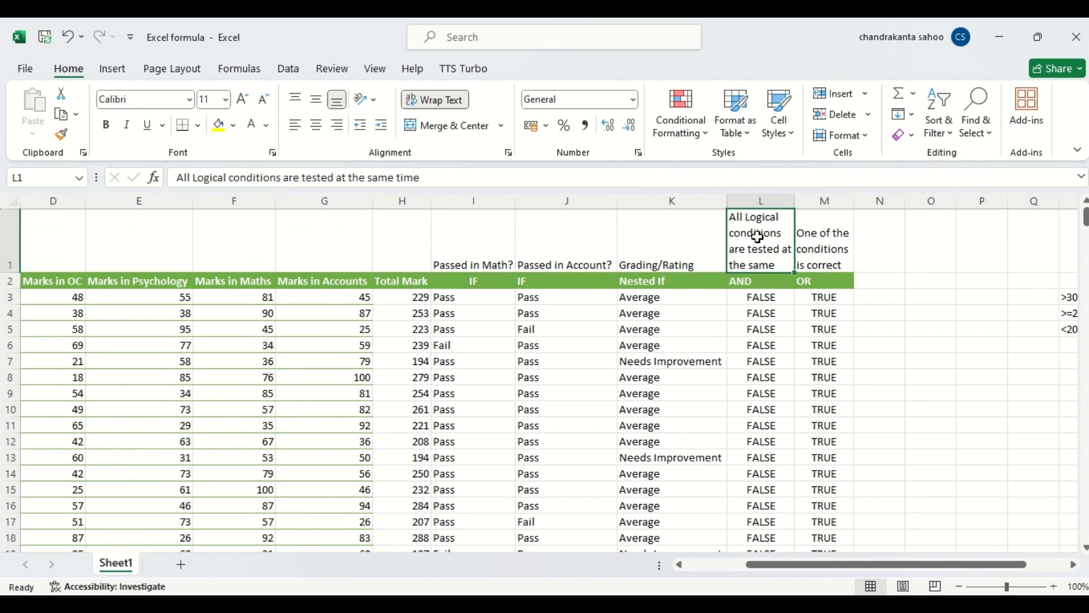